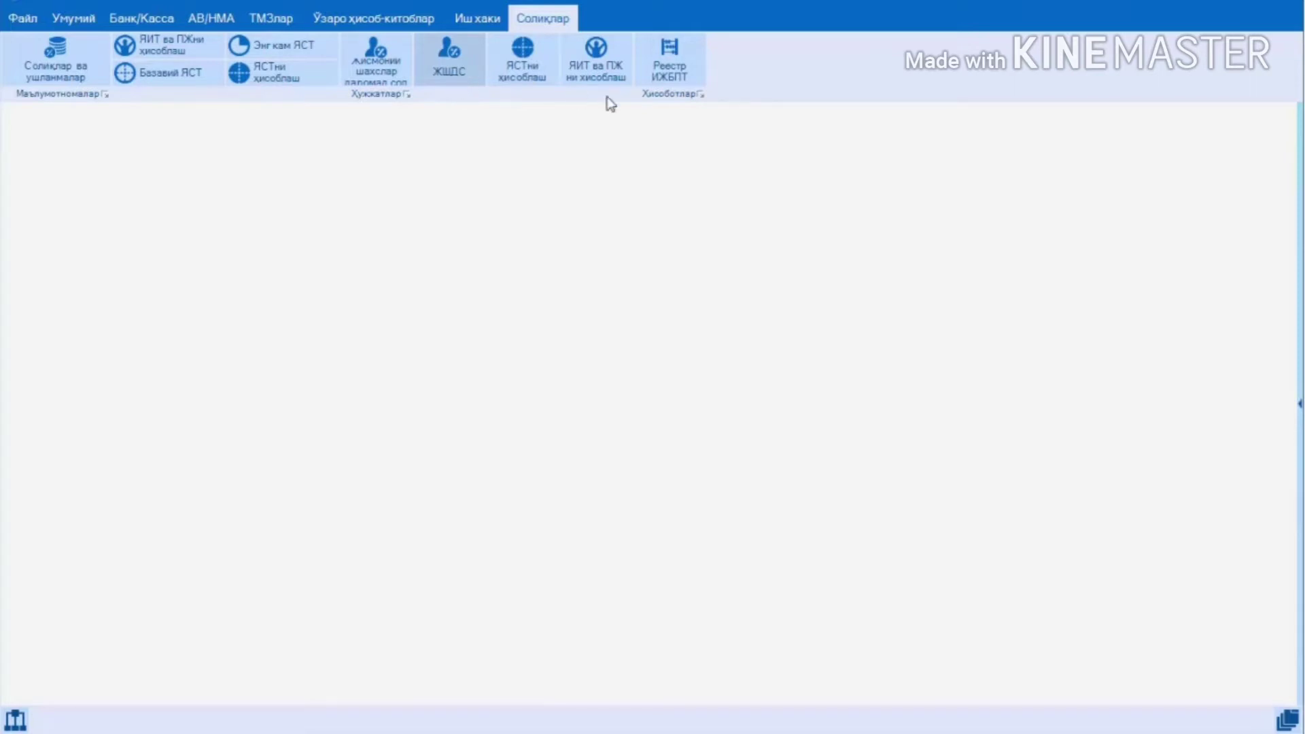
# - Look through the full Солиқлар ва ушланмалар reference list of taxes and deductions and close it
pyautogui.click(67, 79)
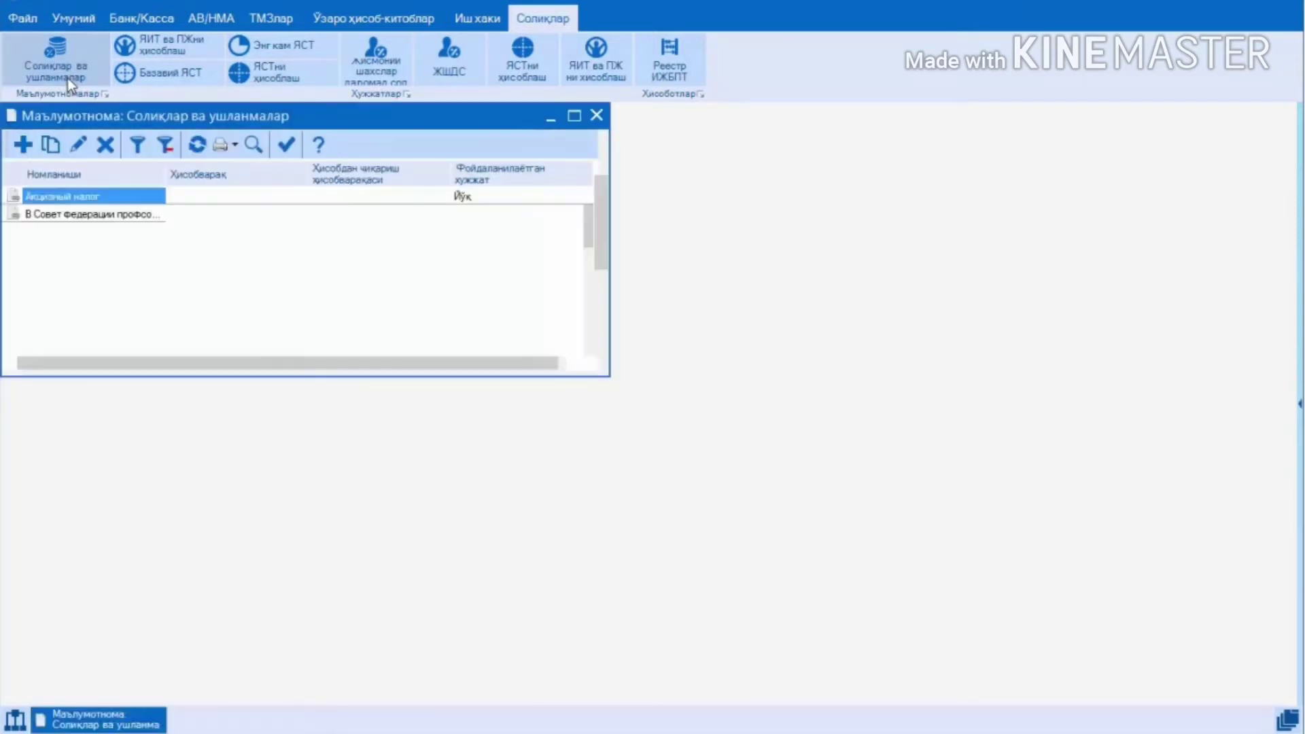
pyautogui.click(574, 117)
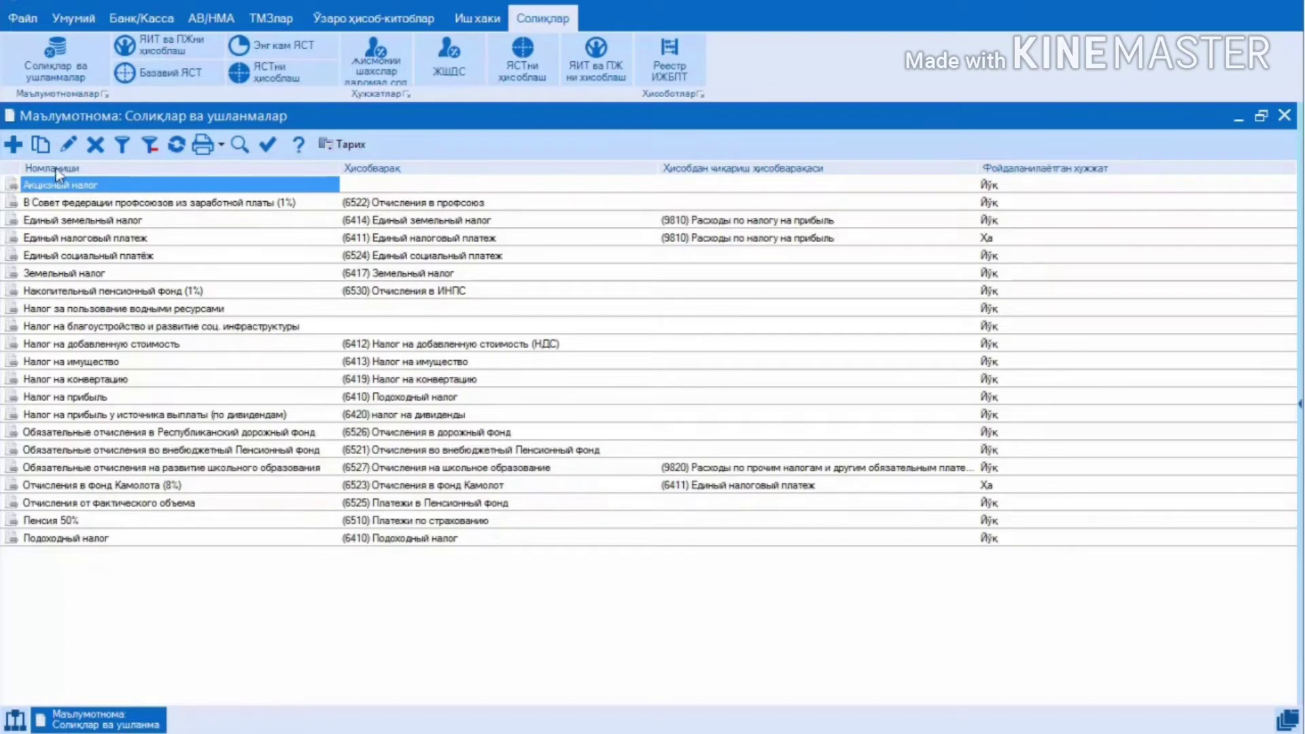
pyautogui.click(68, 146)
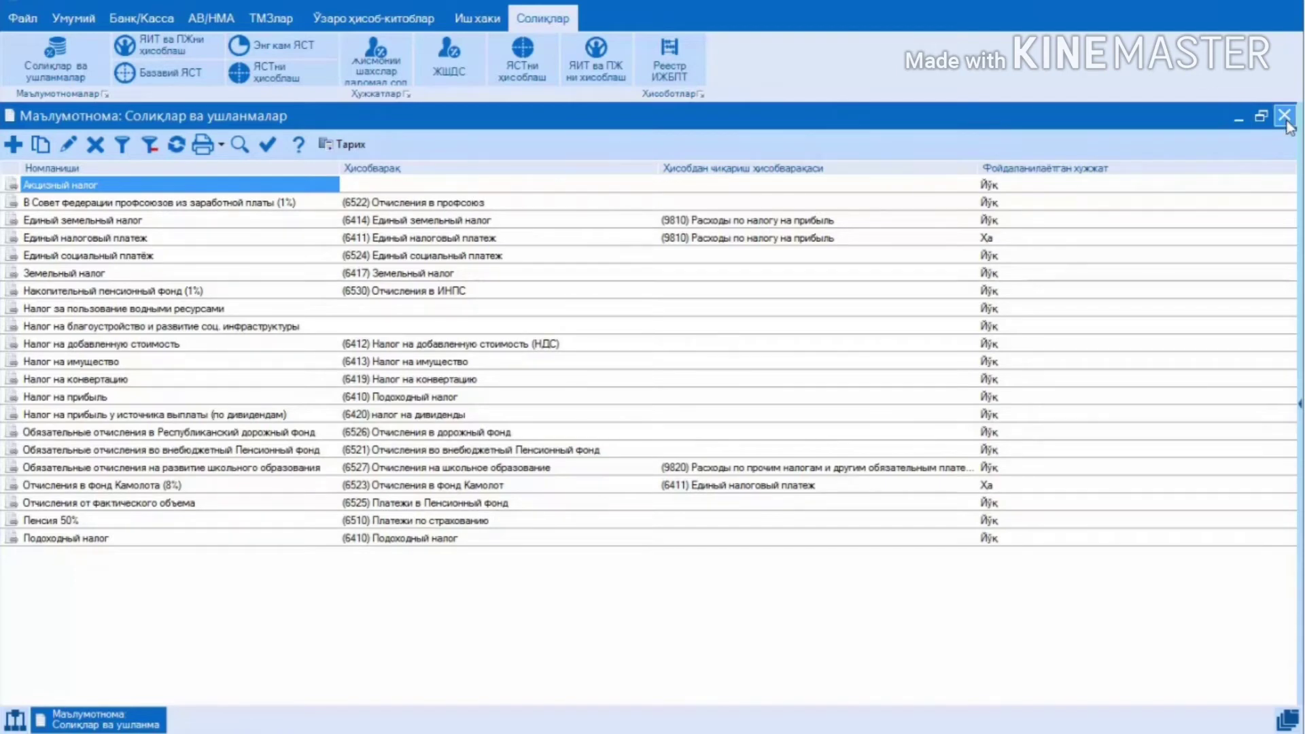
pyautogui.click(1285, 117)
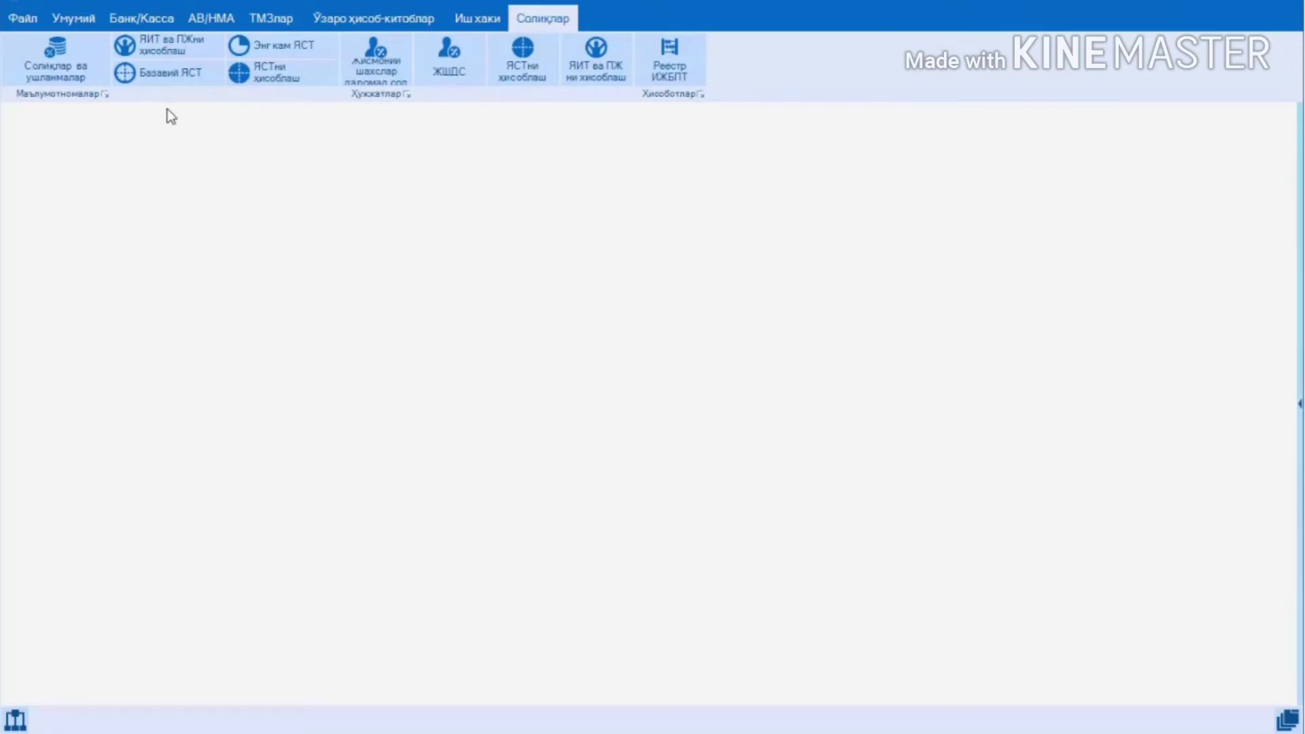
# - Open the ЯИТ ва ПЖни ҳисоблаш journal at full size and open document №1 dated 31.03.2015
pyautogui.click(165, 53)
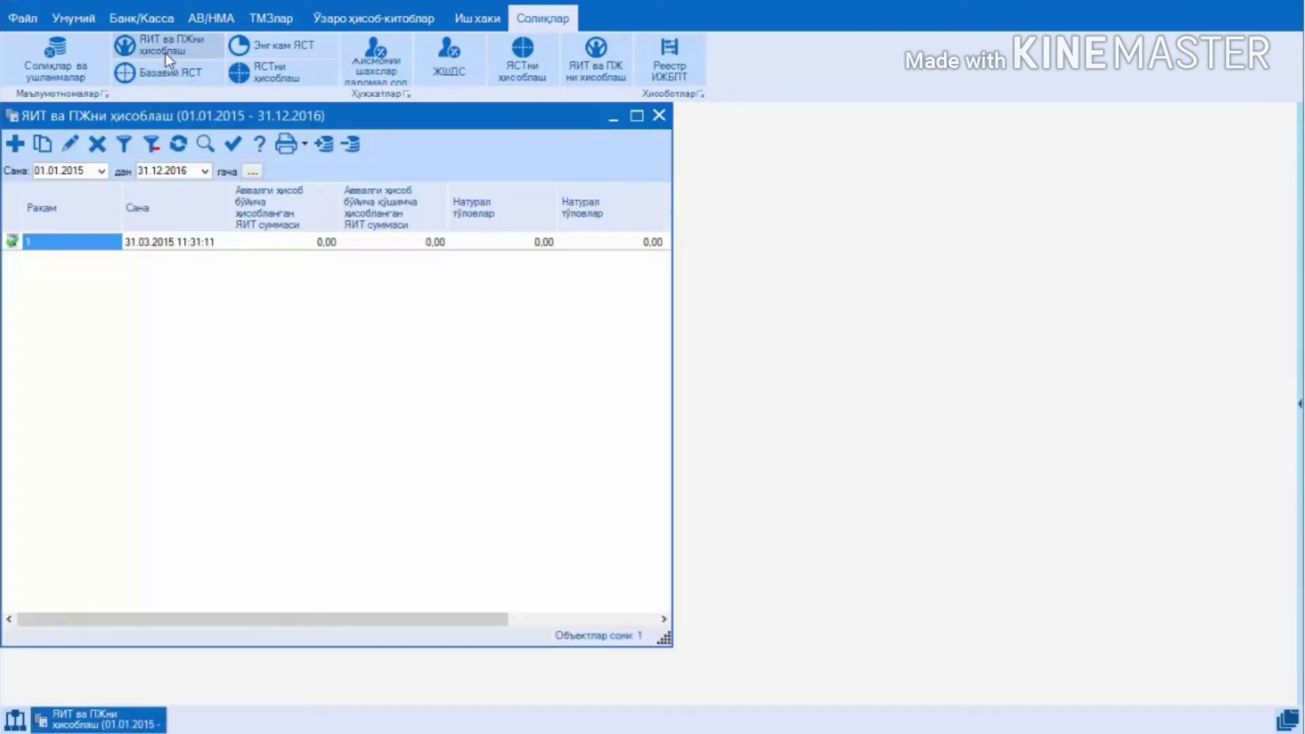
pyautogui.click(636, 116)
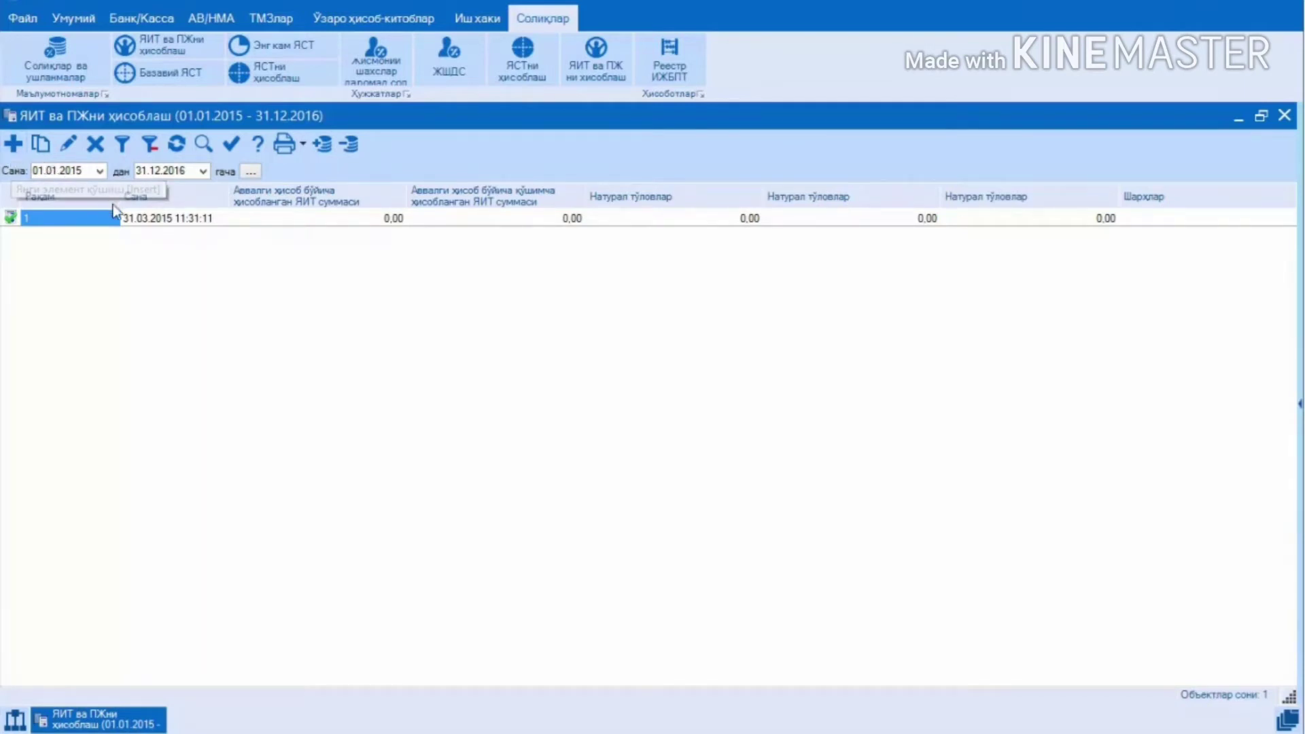
pyautogui.doubleClick(216, 219)
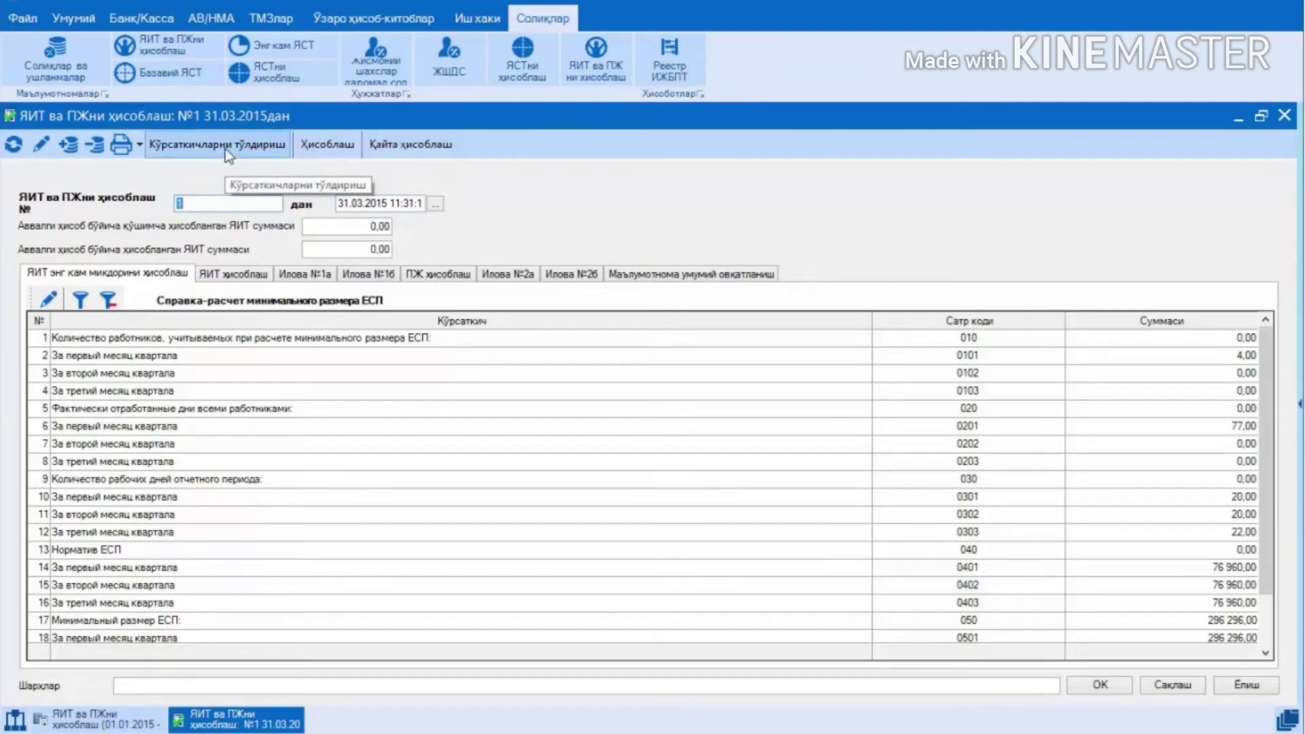
# - Refill the document's indicators, agreeing to discard the current calculation data, and calculate the social payment and pension amounts
pyautogui.click(260, 146)
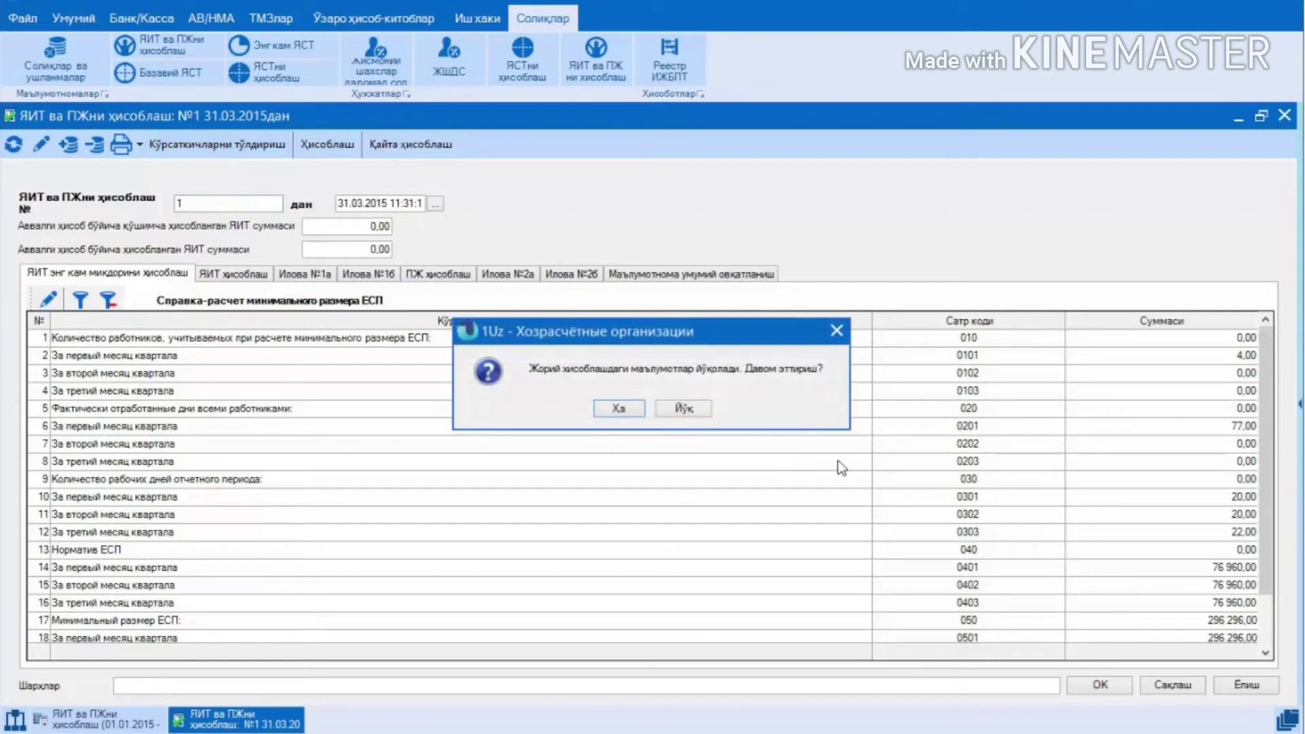
pyautogui.click(605, 410)
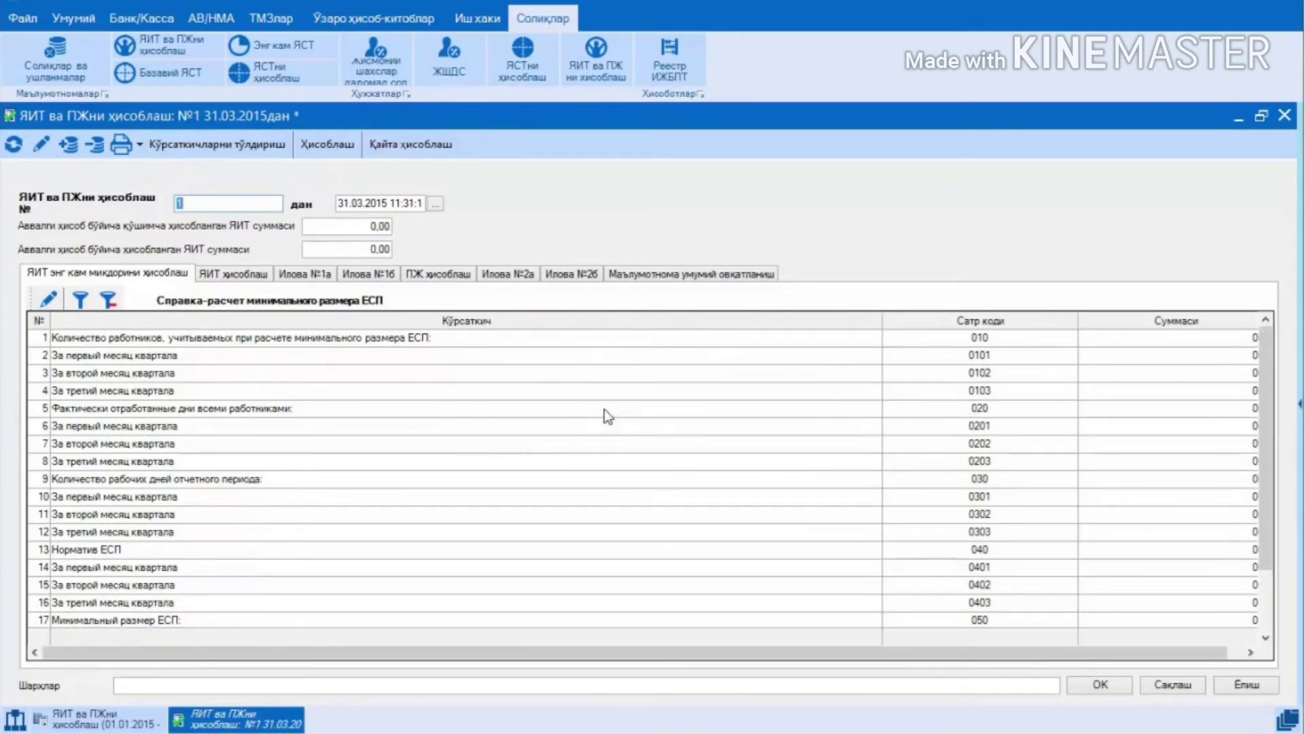
pyautogui.click(328, 145)
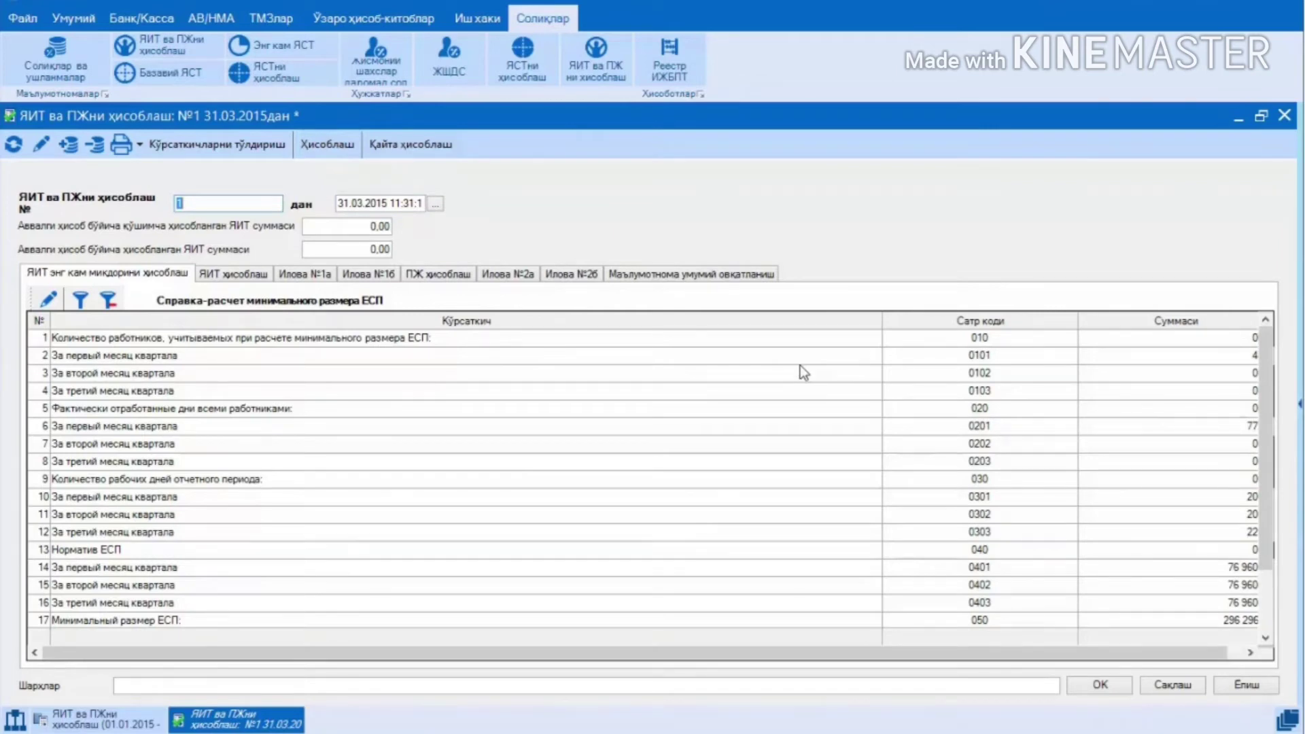
# - Examine the rows of the minimum ЯИТ amount calculation and of the ЯИТ calculation in the document
pyautogui.click(257, 276)
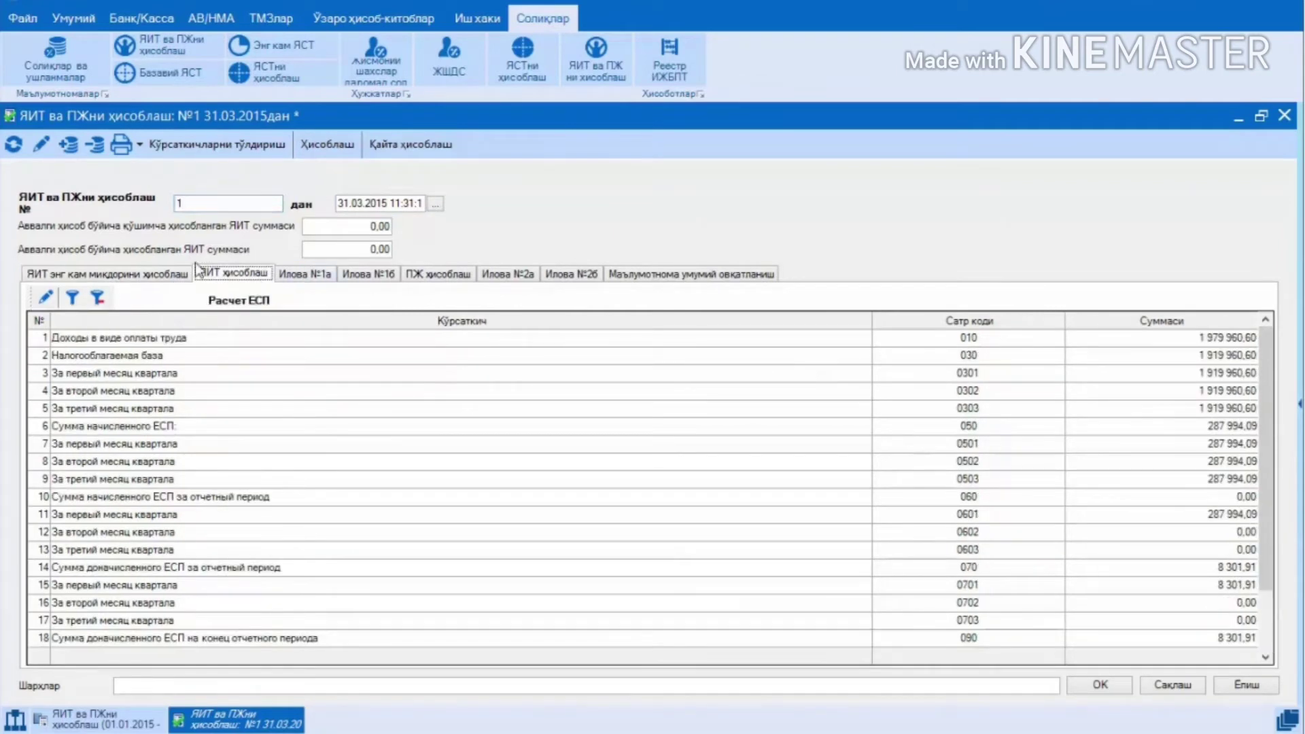
pyautogui.click(86, 277)
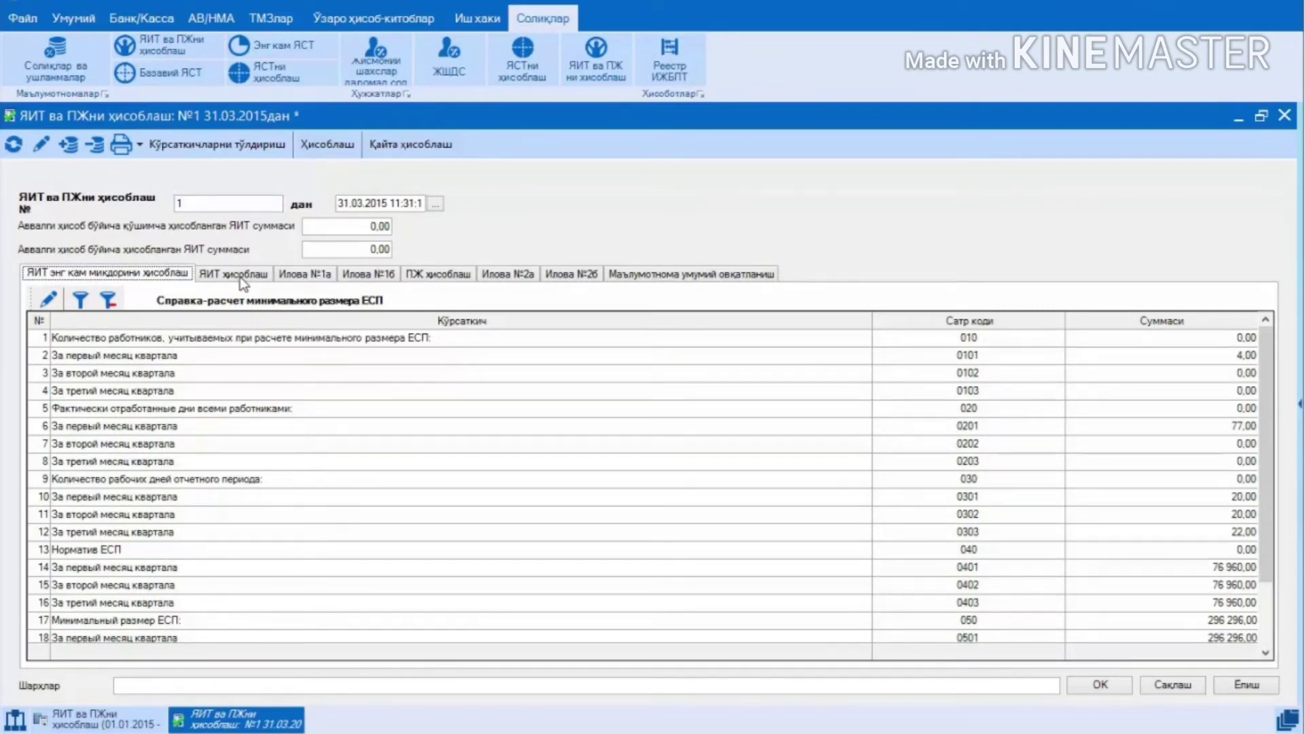
pyautogui.click(107, 297)
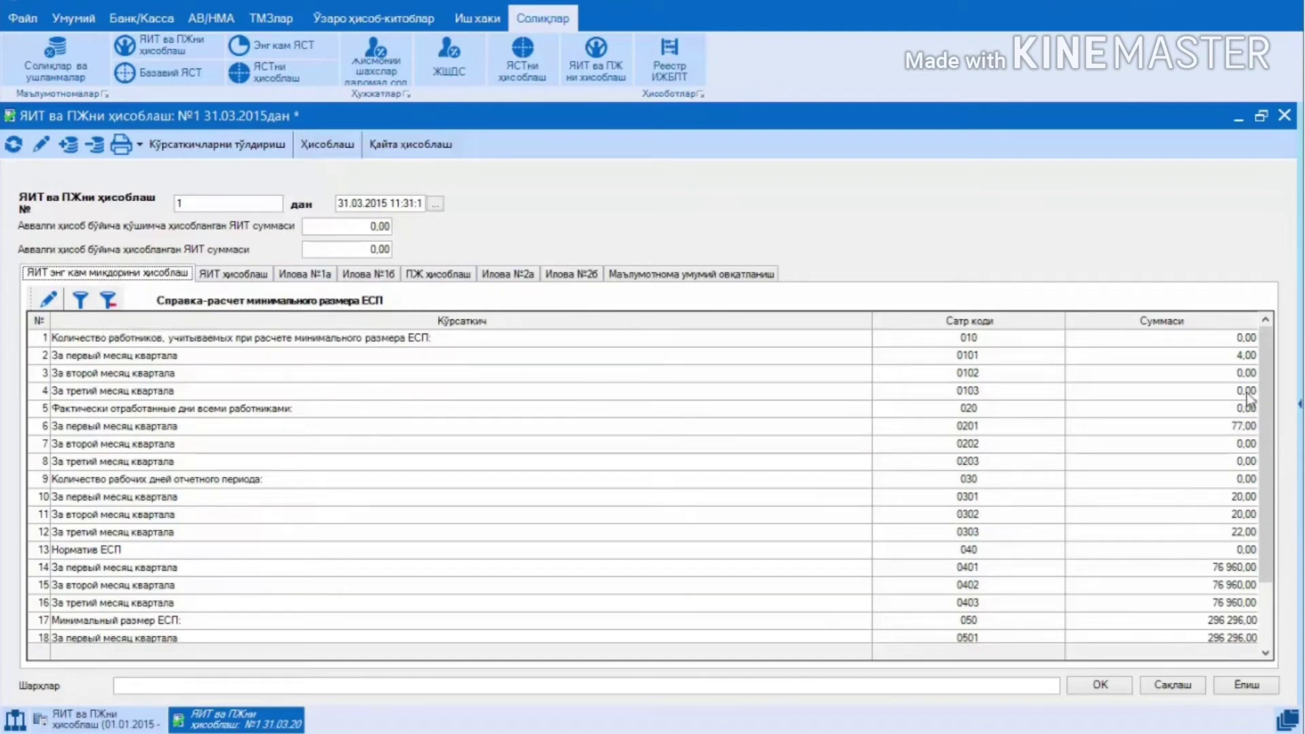
pyautogui.scroll(-2, 1258, 384)
pyautogui.scroll(2, 1259, 384)
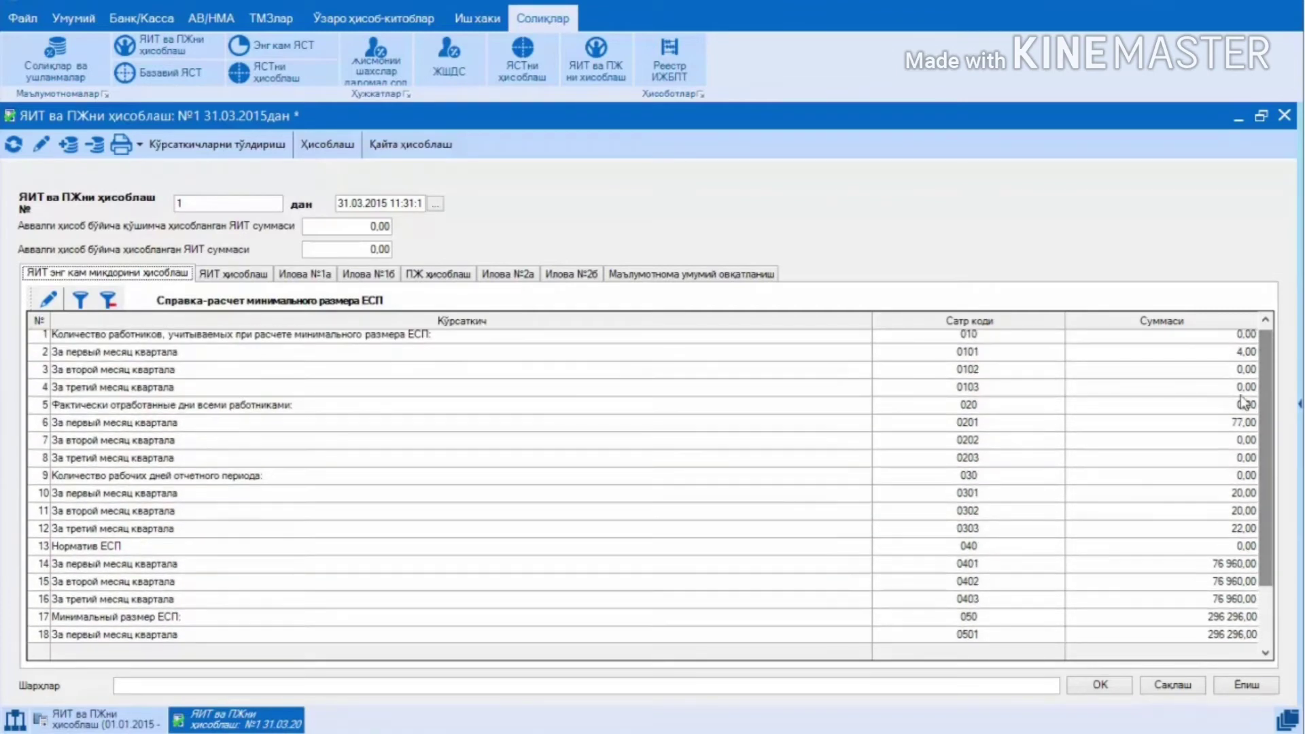
pyautogui.click(233, 274)
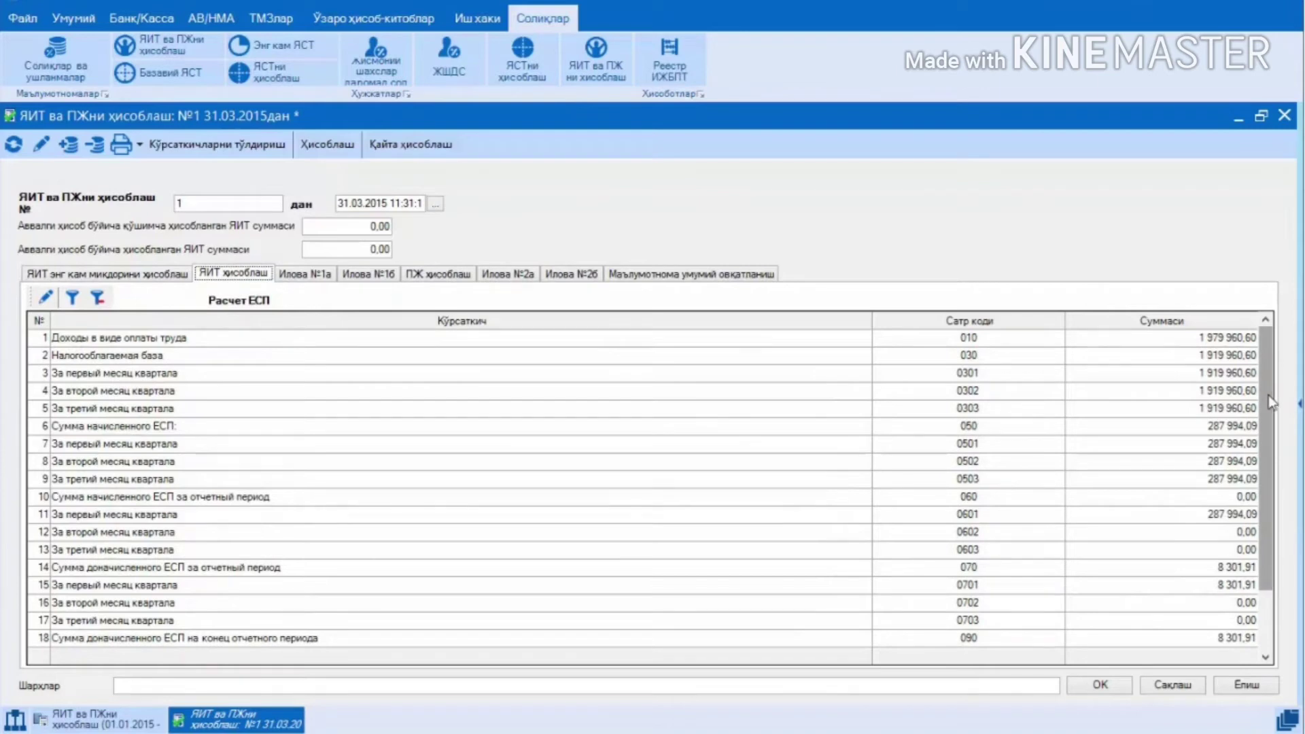
pyautogui.scroll(-2, 1268, 394)
pyautogui.scroll(2, 1264, 476)
# - Review appendices №1а and №1б, the ПЖ calculation, and appendices №2а and №2б of the document
pyautogui.click(310, 277)
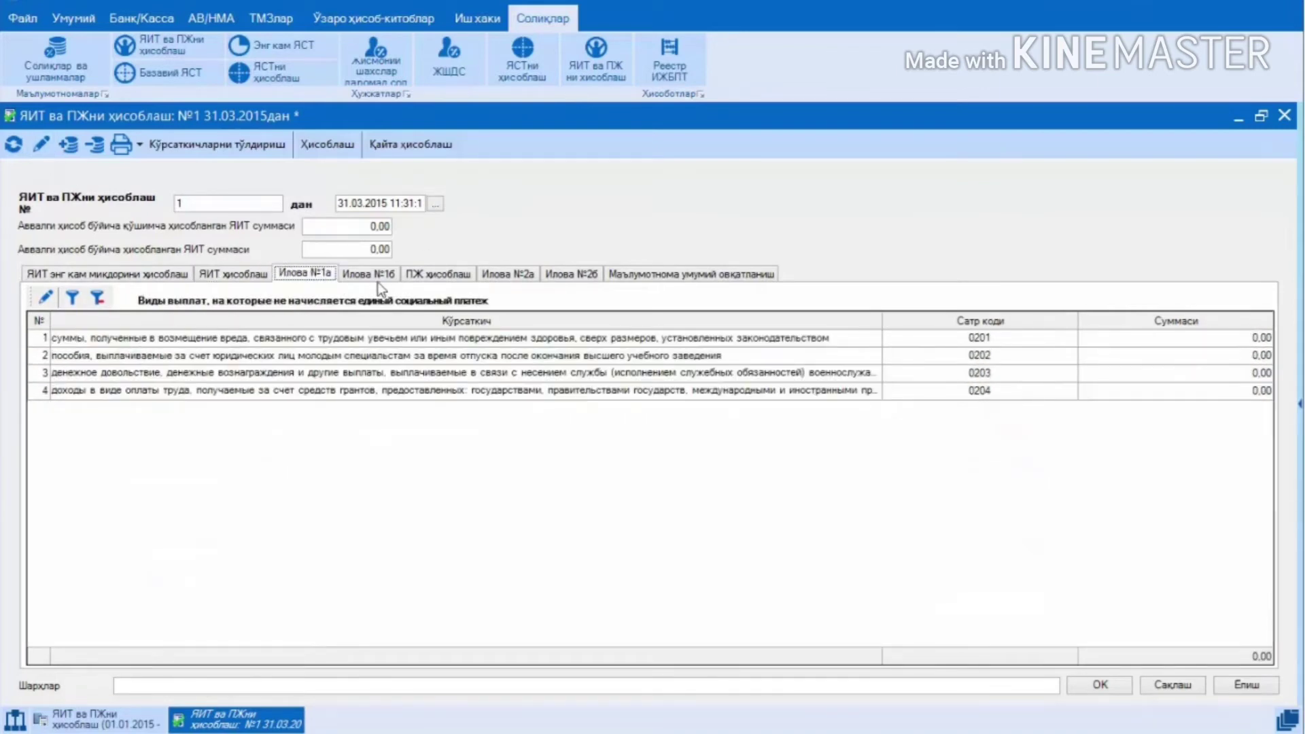
pyautogui.click(376, 276)
pyautogui.click(443, 275)
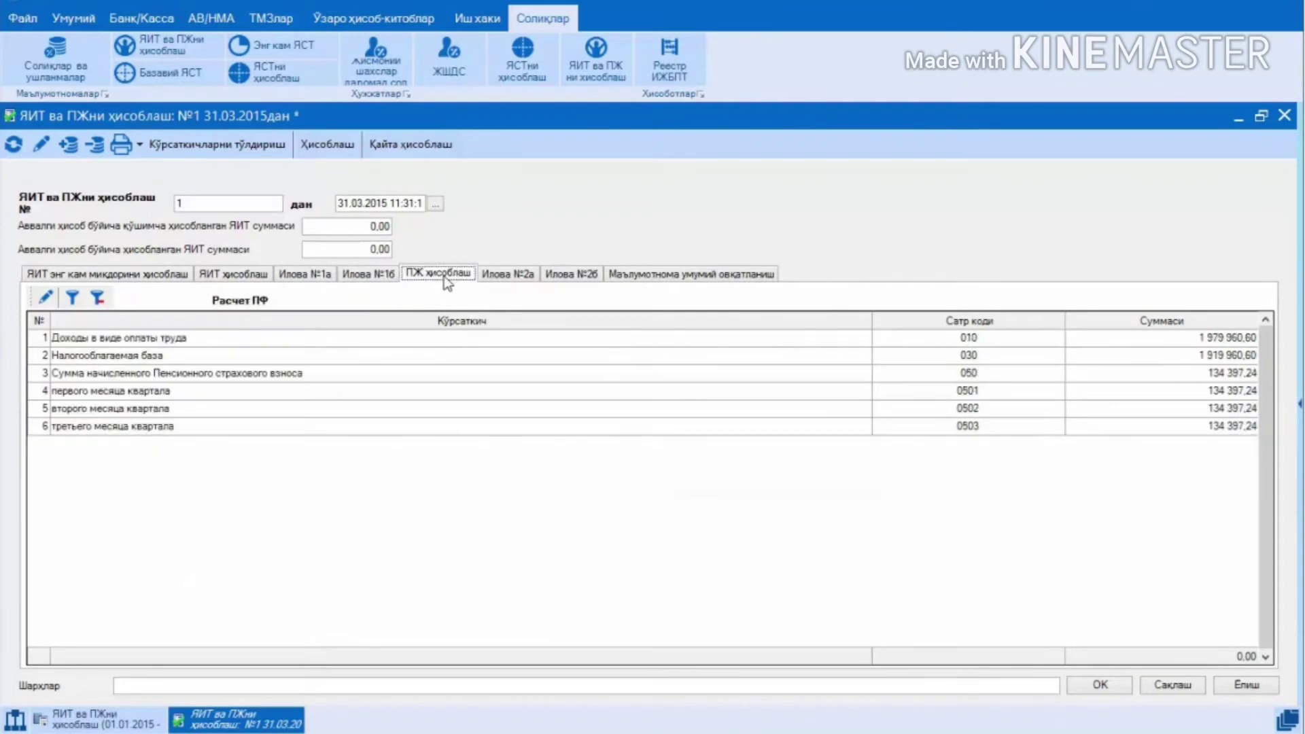
pyautogui.click(533, 279)
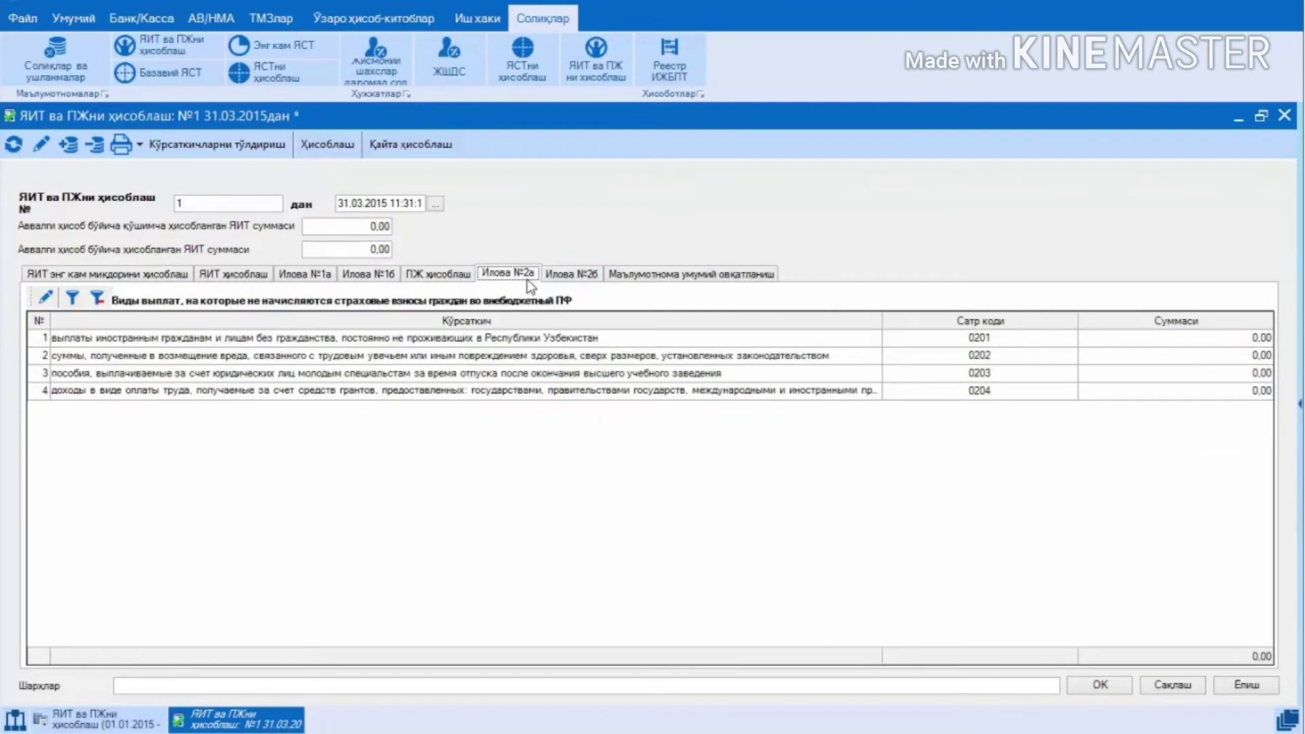
pyautogui.click(573, 275)
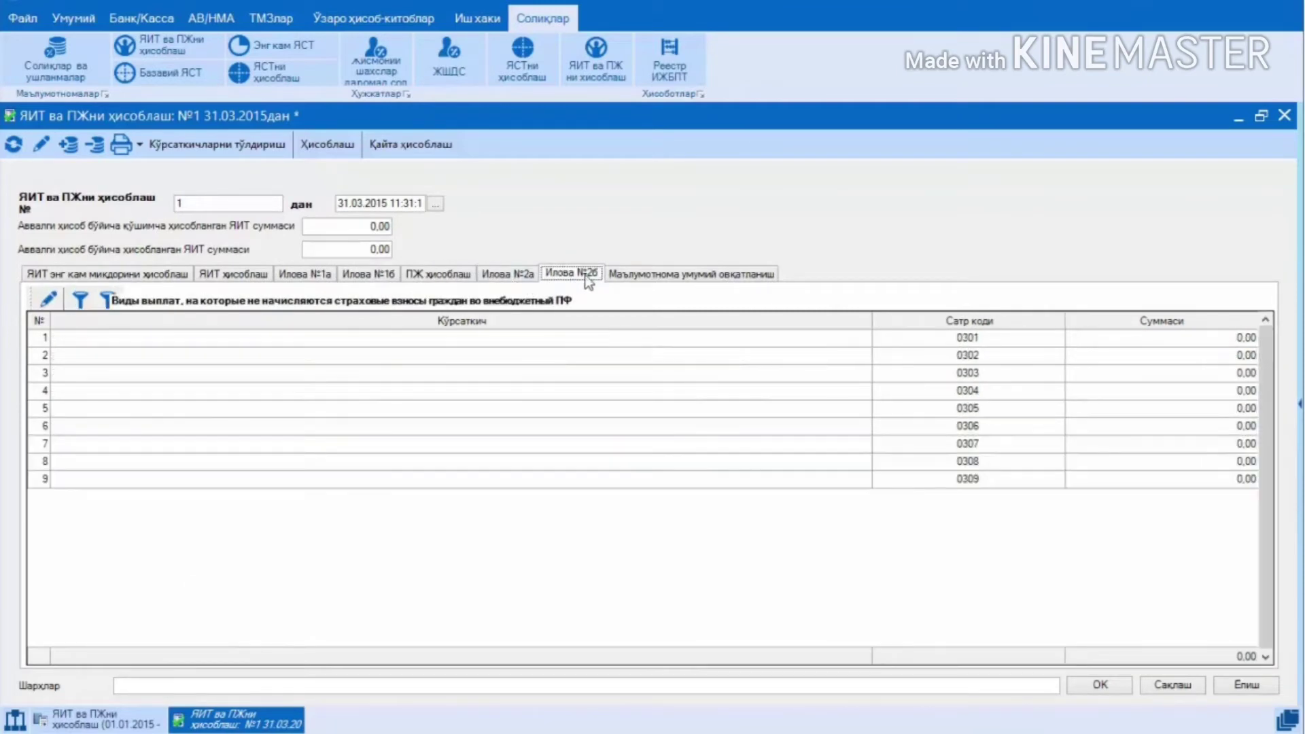
# - Examine the public catering reference table, from the monthly staff norms in row 010 to the quarterly amounts in rows 090 and 0100
pyautogui.click(646, 277)
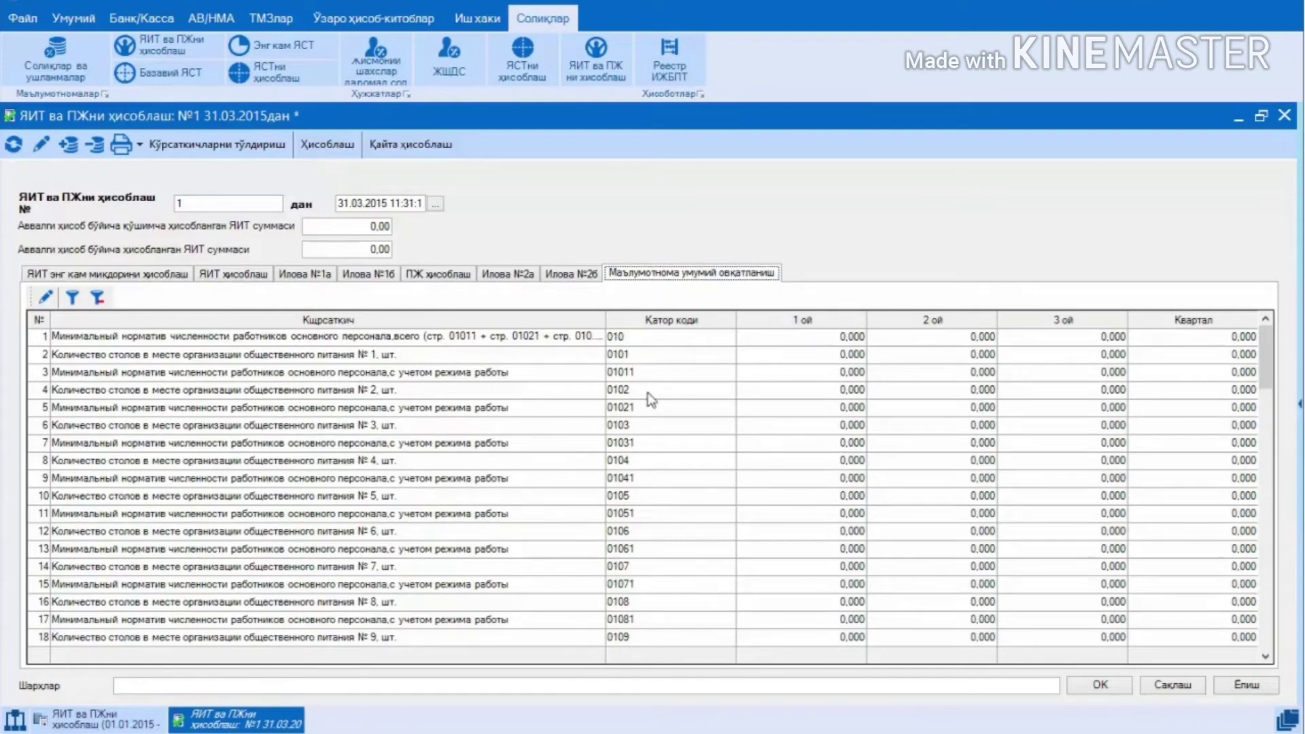
pyautogui.click(837, 337)
pyautogui.click(952, 336)
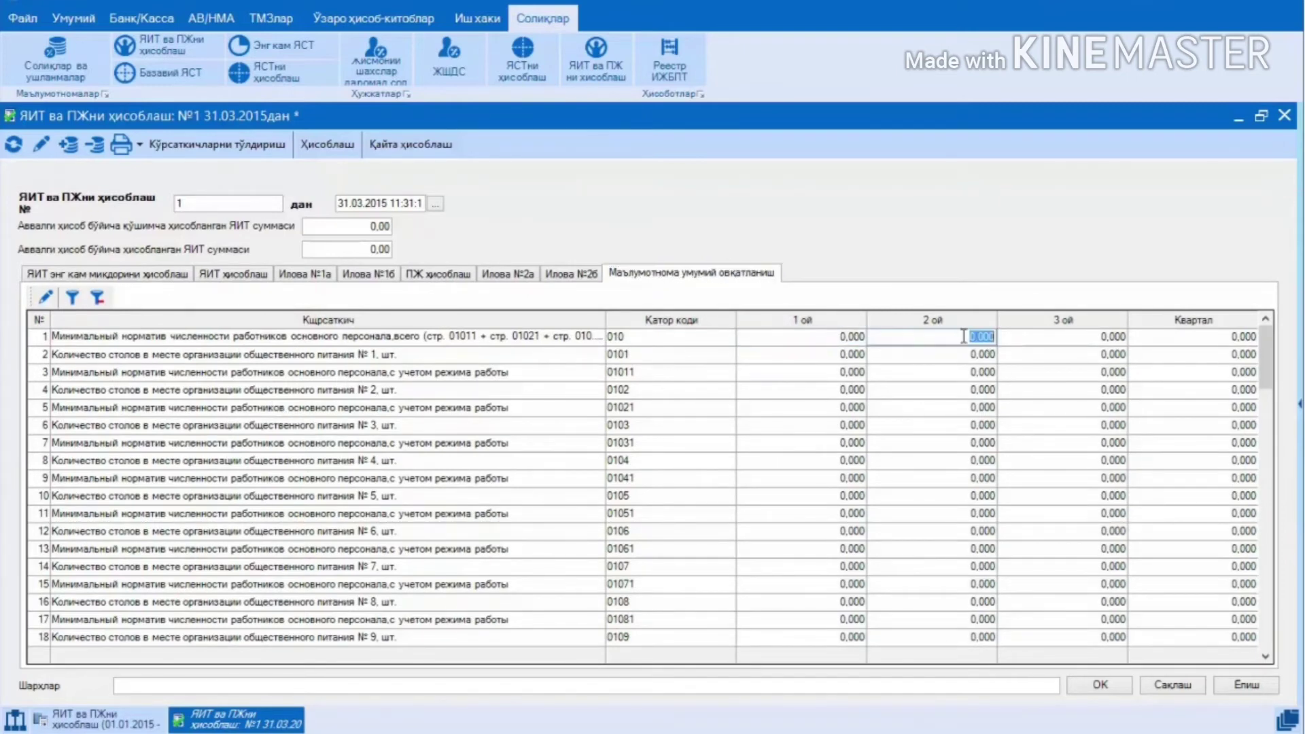
pyautogui.click(821, 336)
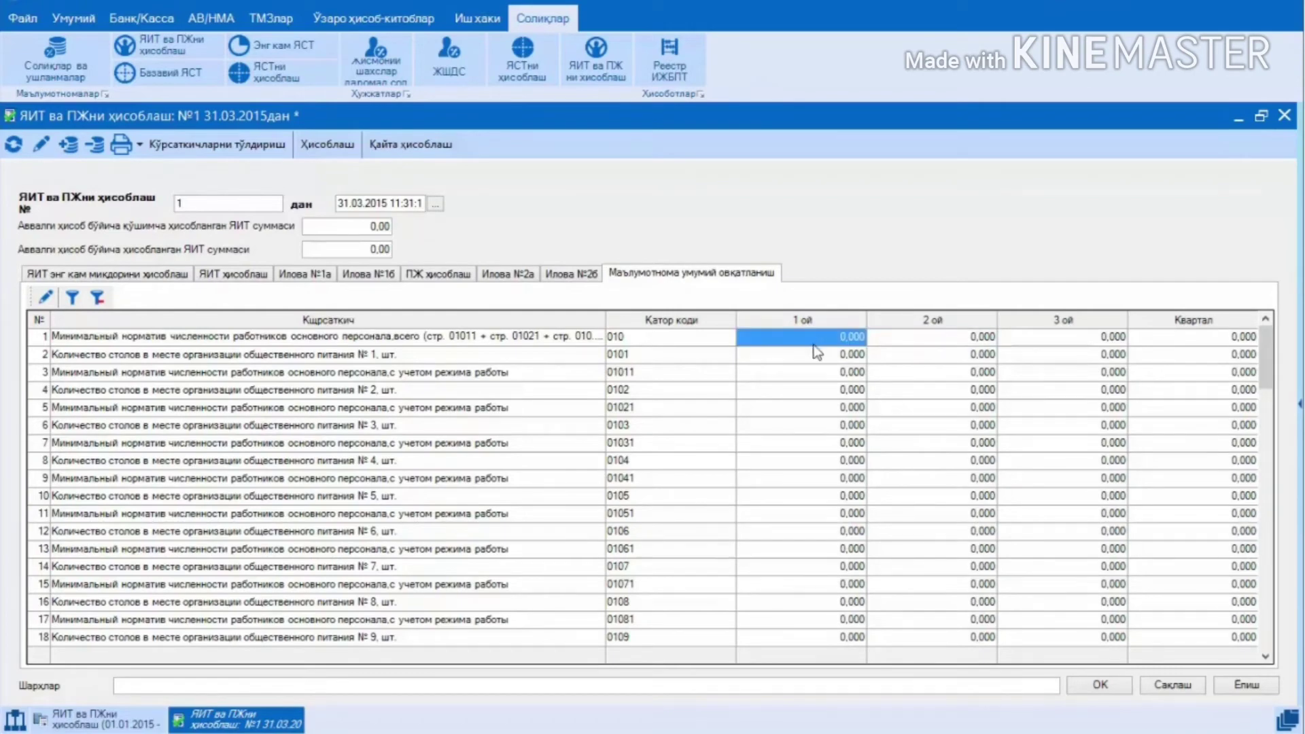
pyautogui.click(814, 343)
pyautogui.click(949, 338)
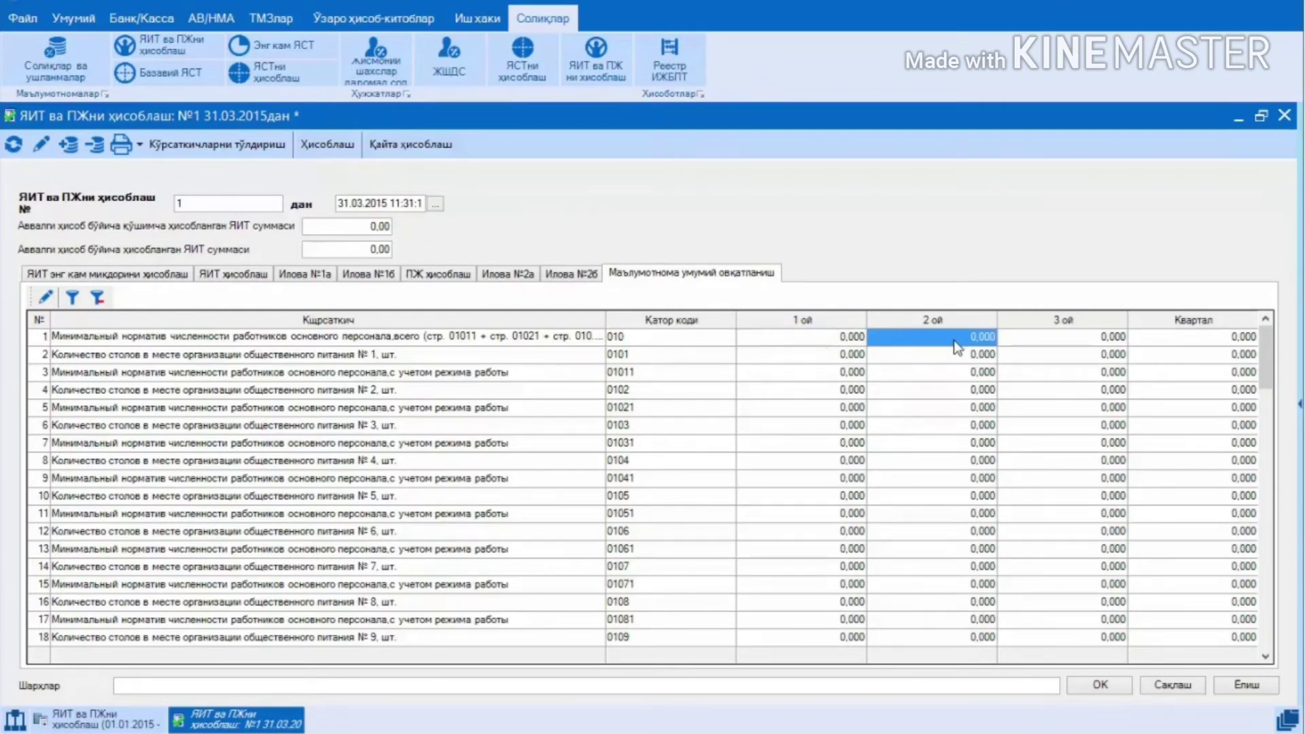
pyautogui.moveTo(1268, 381); pyautogui.dragTo(1216, 592)
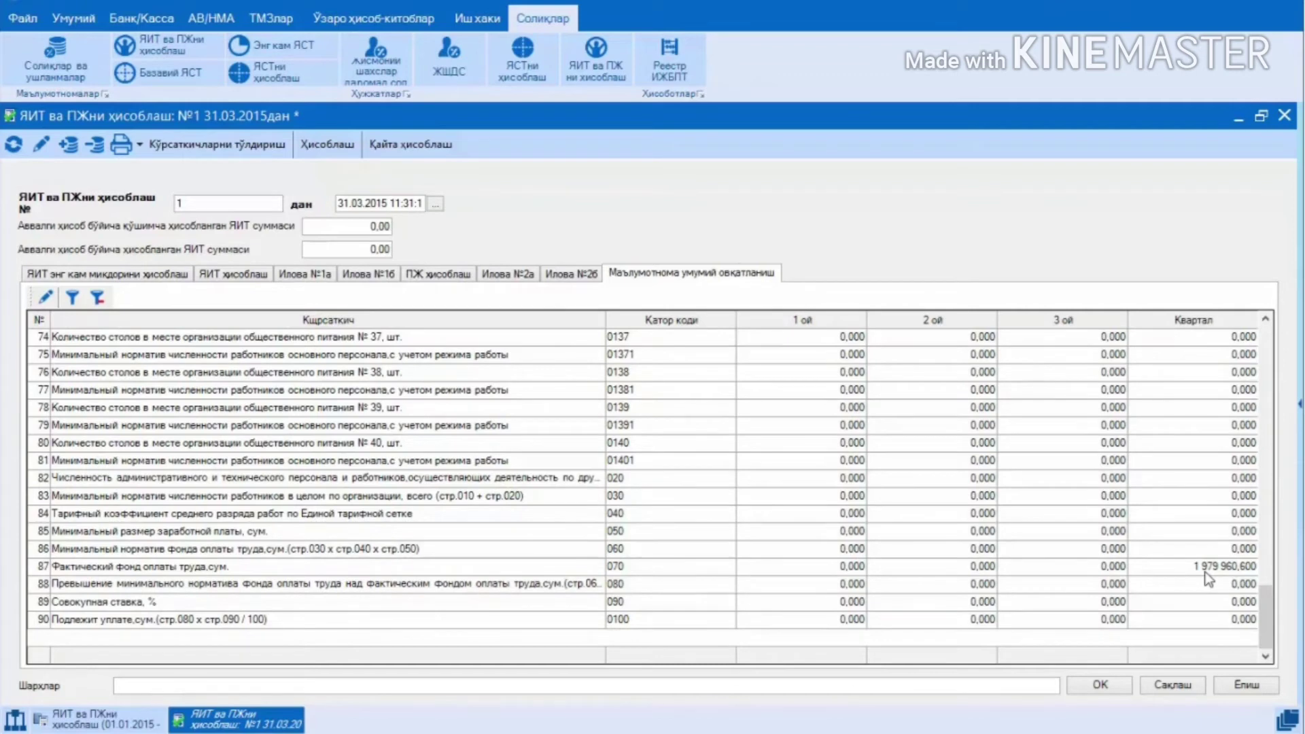
pyautogui.click(1215, 610)
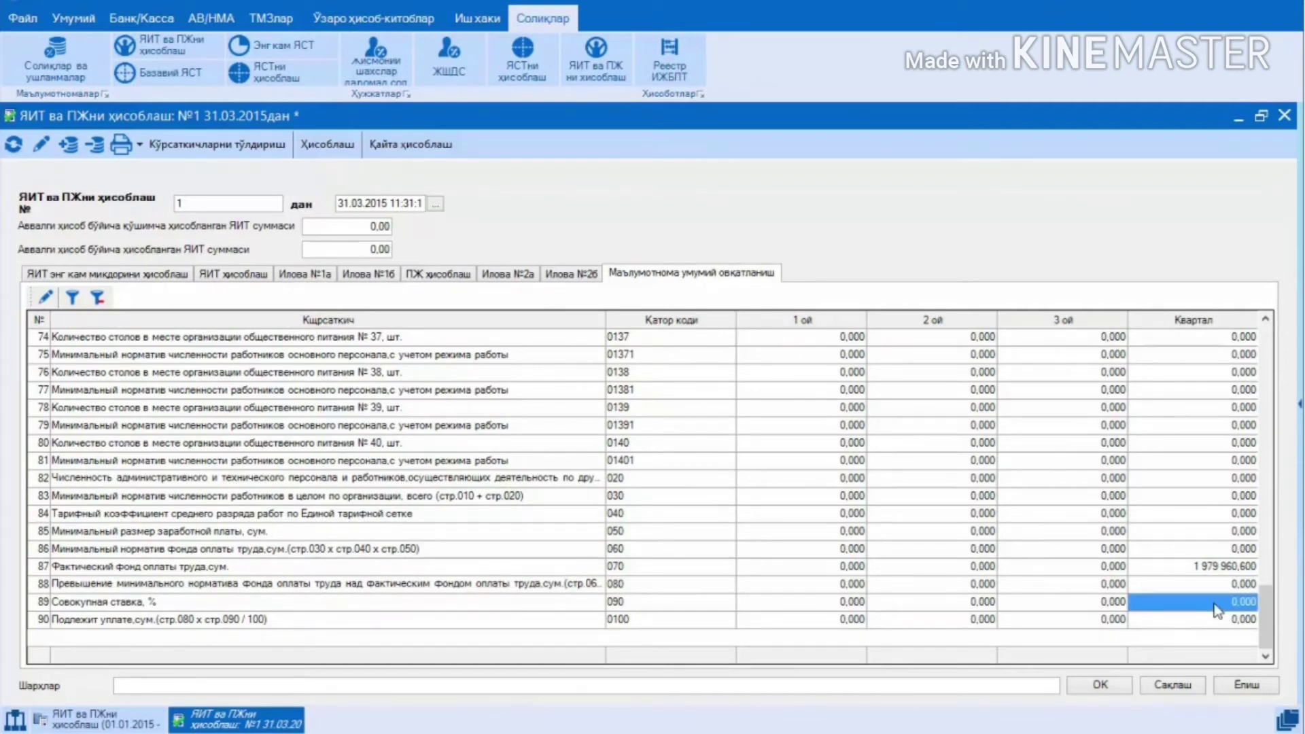
pyautogui.click(1213, 621)
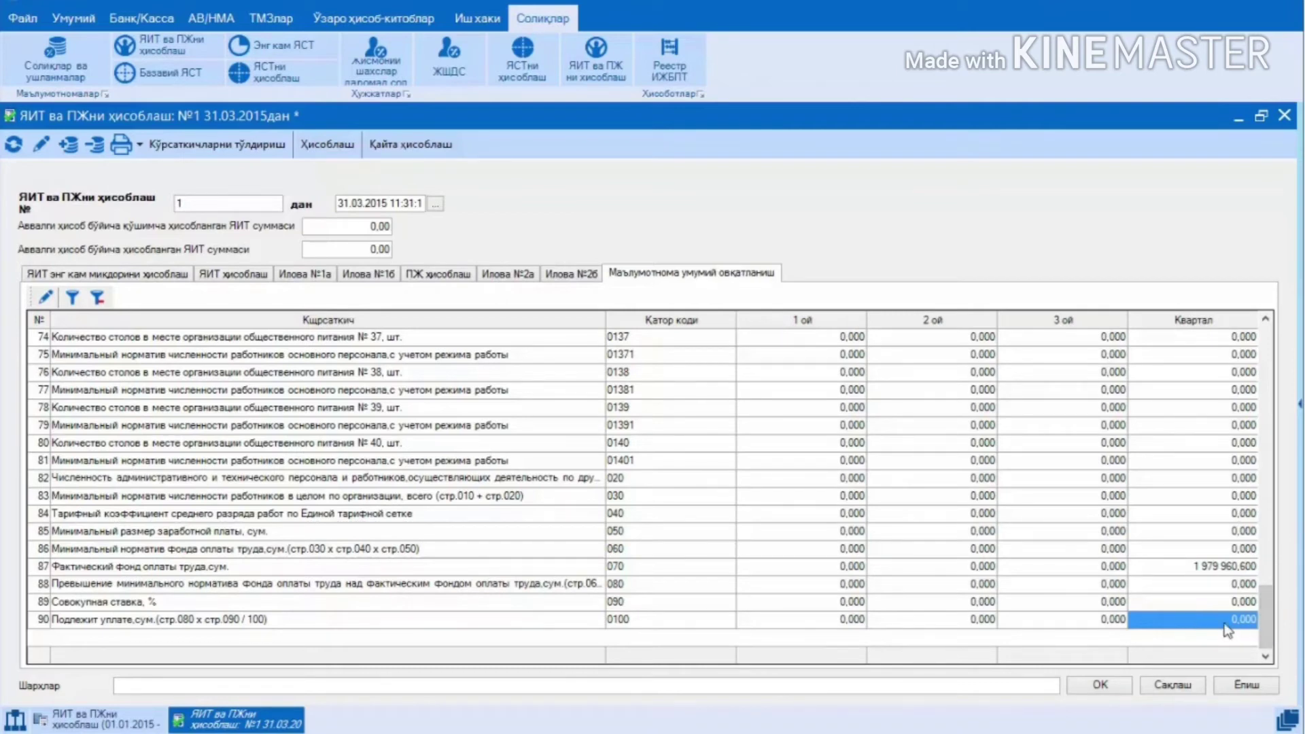
# - Save the recalculated document №1 and close it, returning to the calculation journal
pyautogui.click(1102, 685)
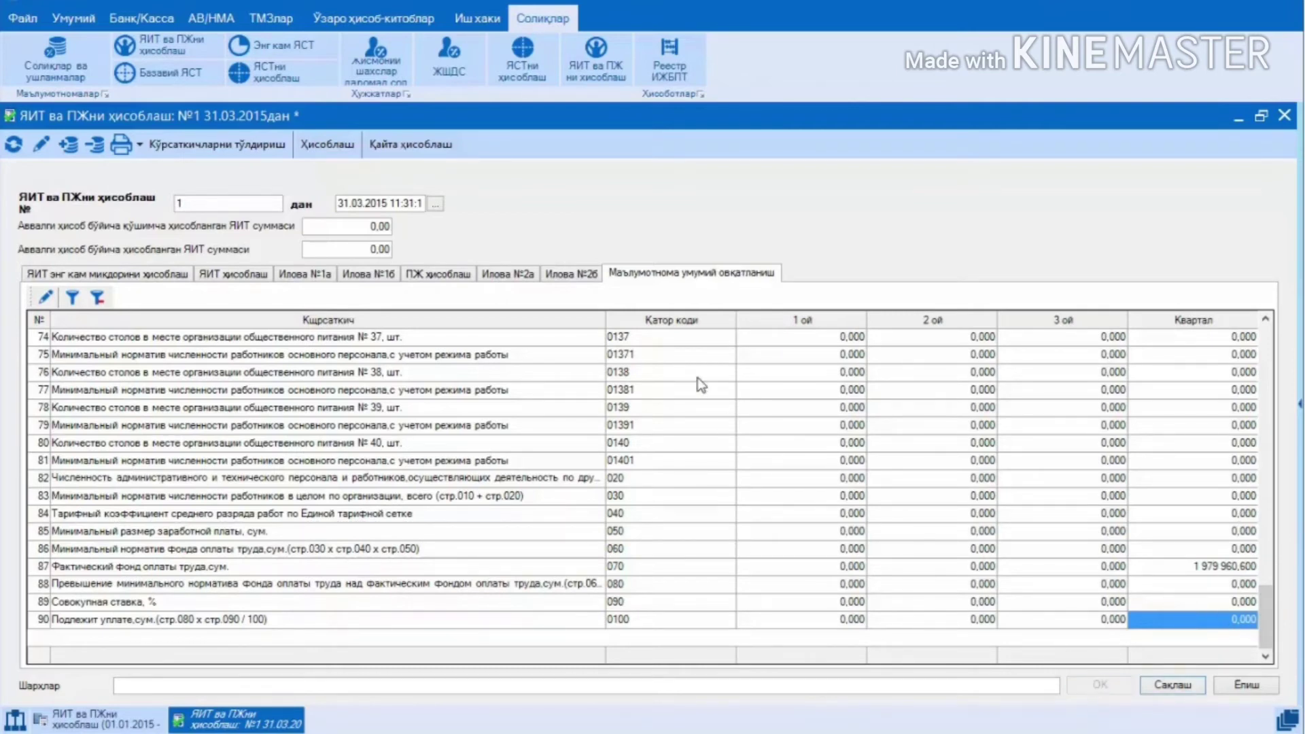
pyautogui.press('Escape')
pyautogui.press('Return')
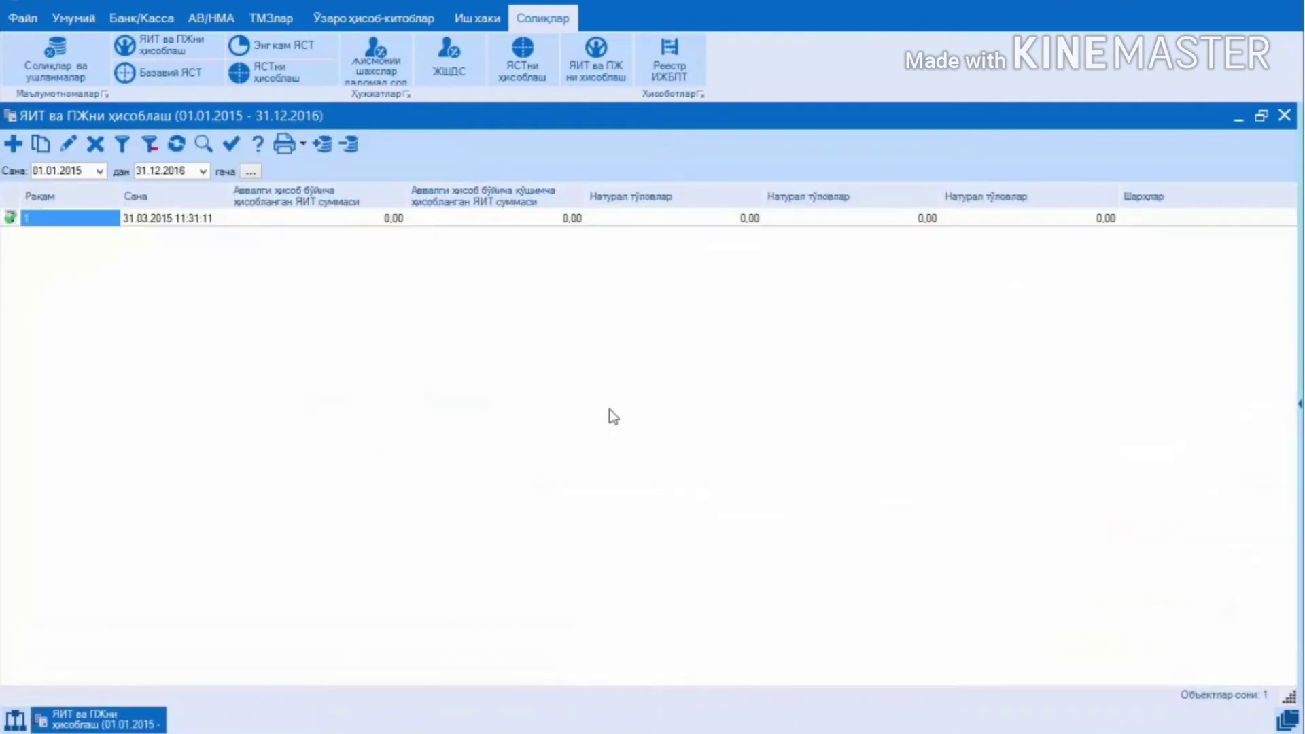
# - Generate the printable ЯИТ ва ПЖ ни ҳисоблаш report for document №1 from the journal
pyautogui.click(300, 144)
pyautogui.click(300, 144)
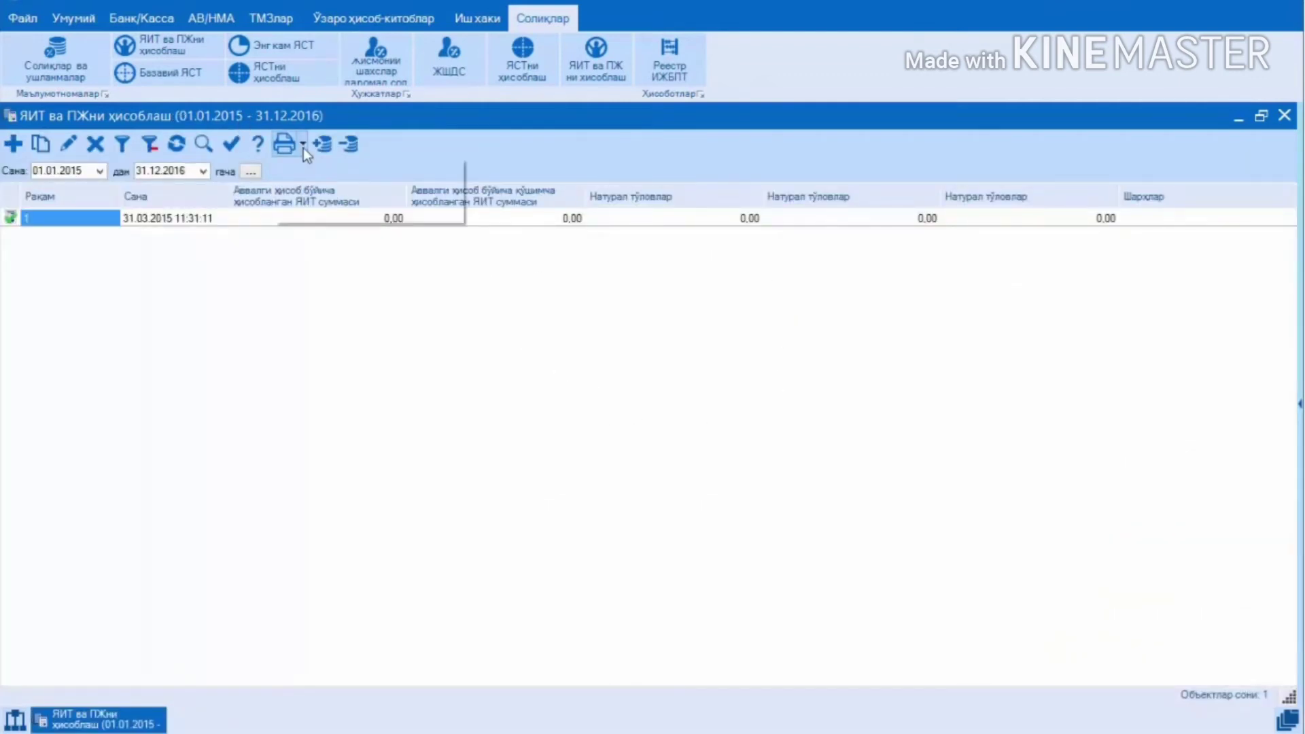
pyautogui.click(303, 149)
pyautogui.click(309, 170)
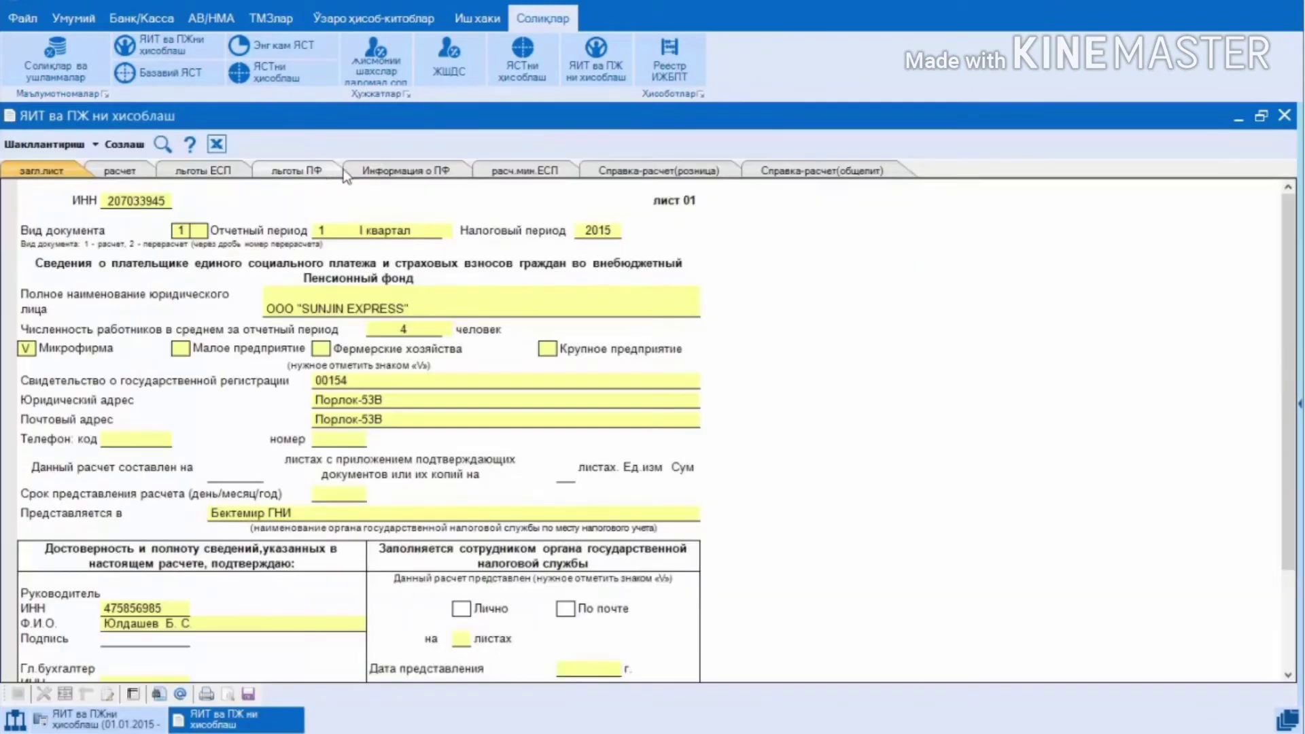
# - Review the report's calculation, ЕСП exemptions, pension fund information, minimum ЕСП and public catering sheets, and switch back to the calculation journal
pyautogui.click(136, 170)
pyautogui.click(200, 169)
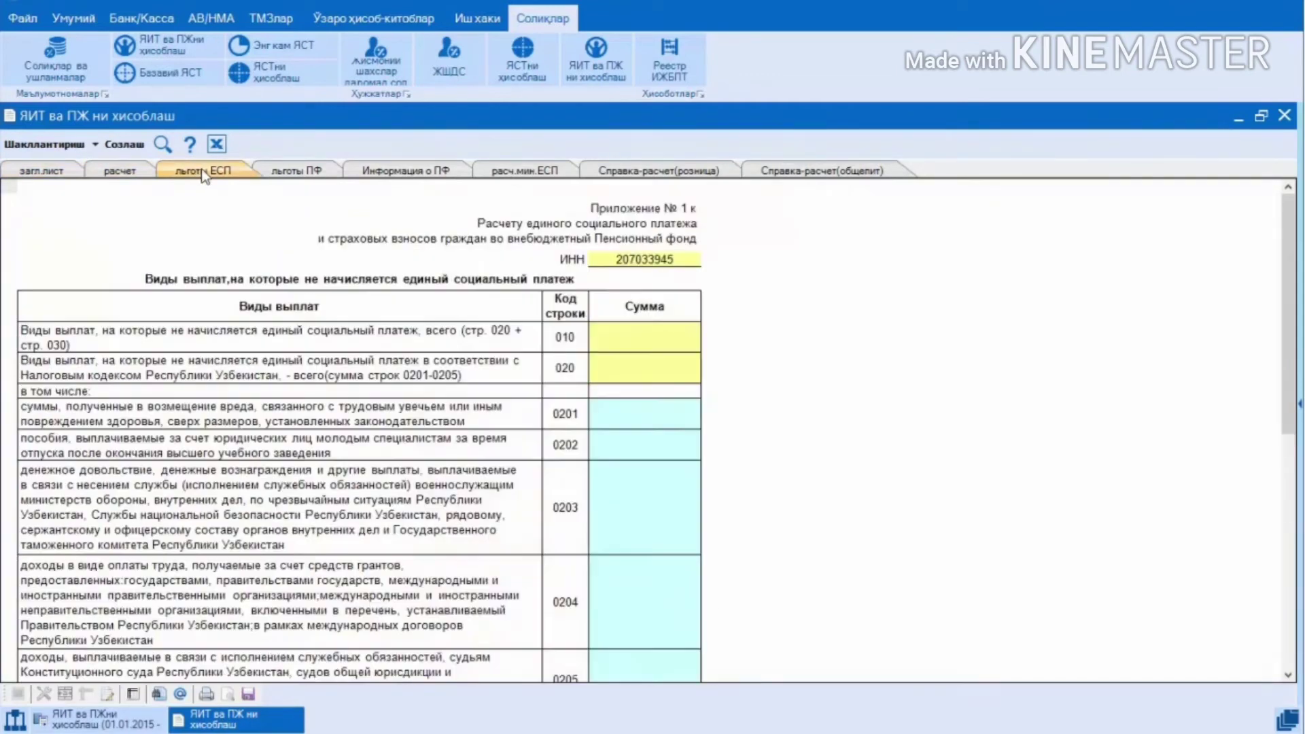
pyautogui.click(385, 168)
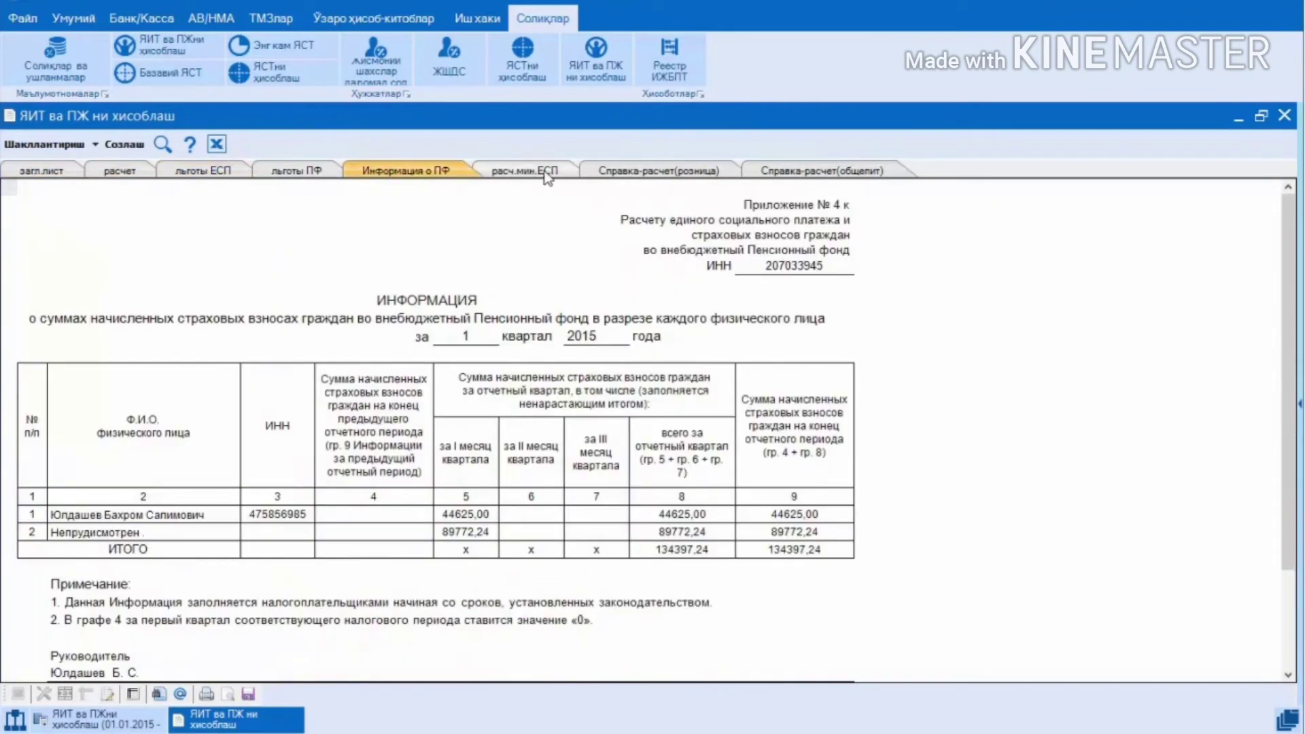
pyautogui.click(547, 173)
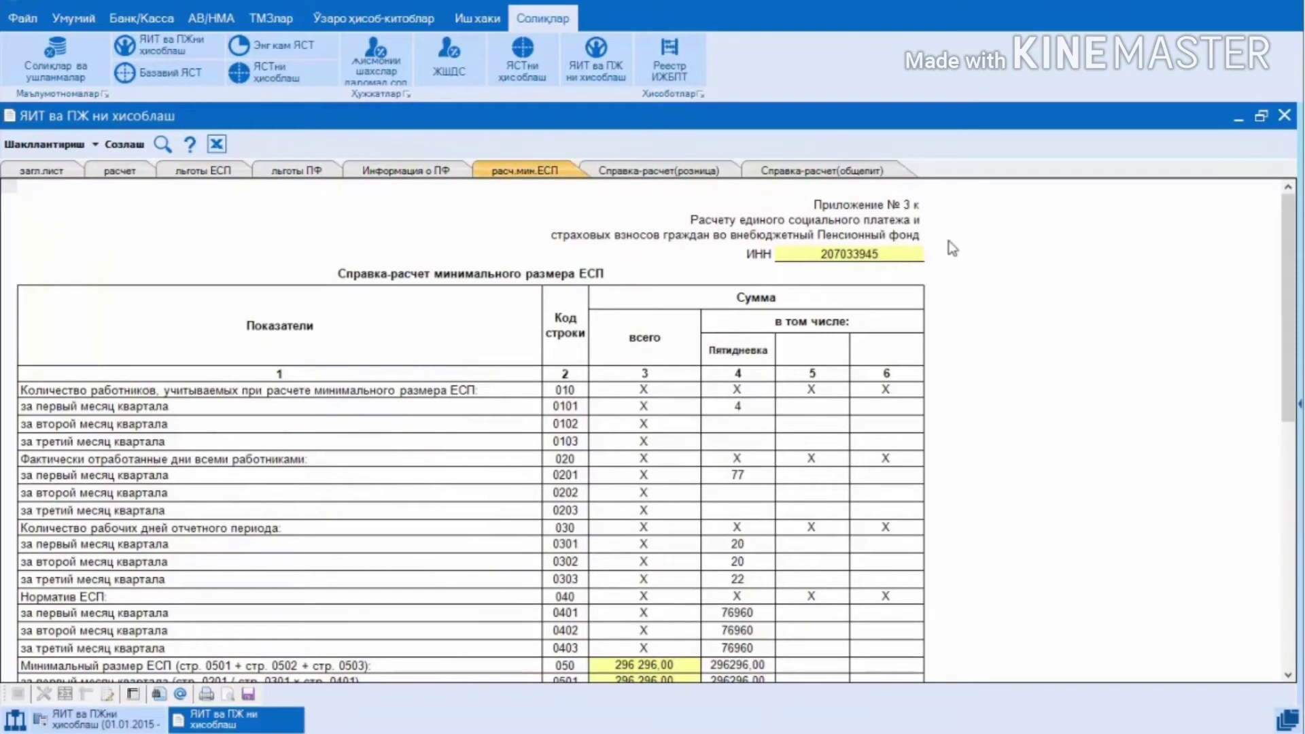
pyautogui.click(851, 174)
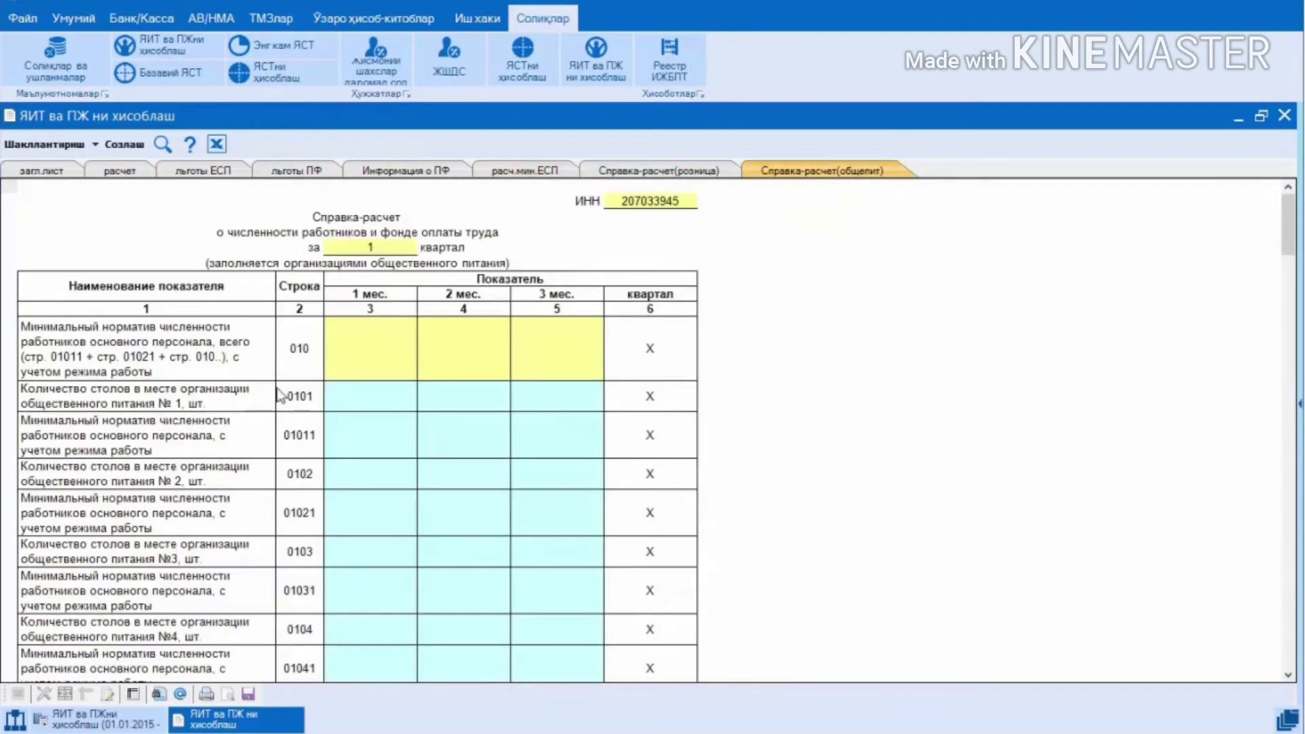
pyautogui.click(102, 724)
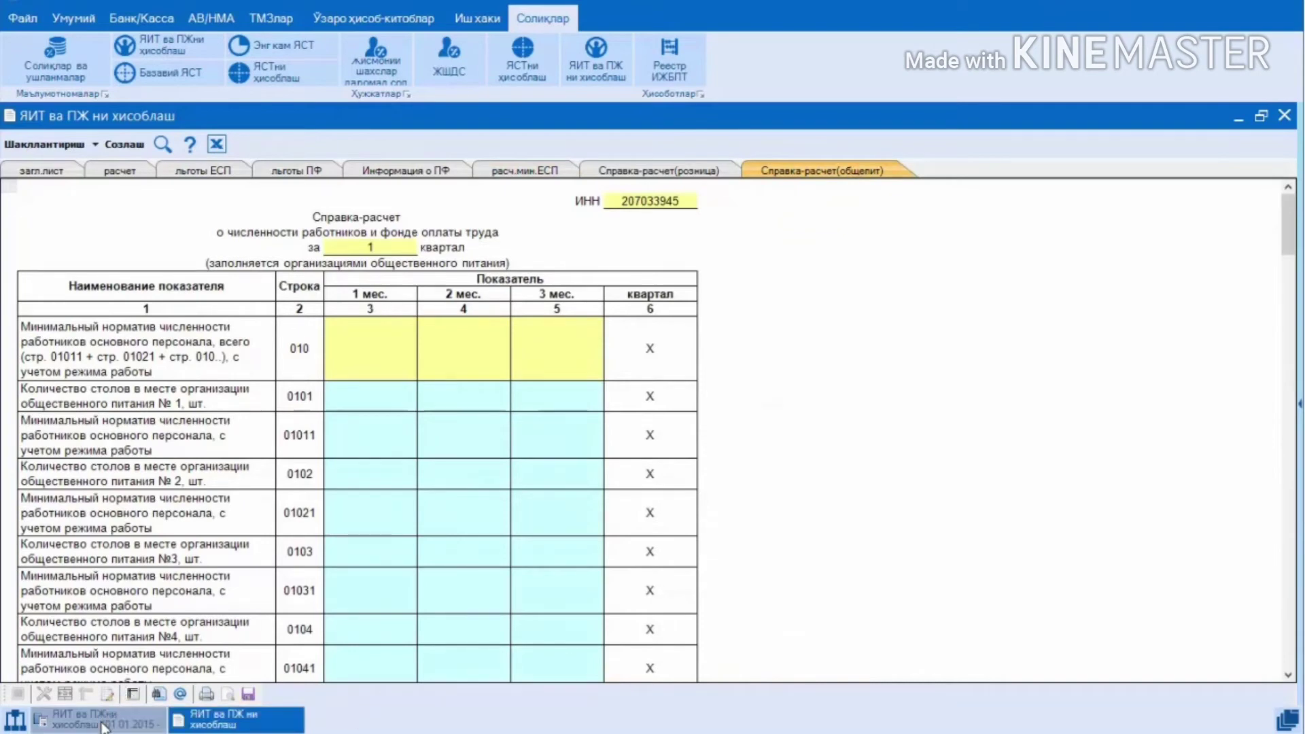
# - Open document №1 from the calculation journal, check its public catering reference table, and close the document
pyautogui.click(479, 221)
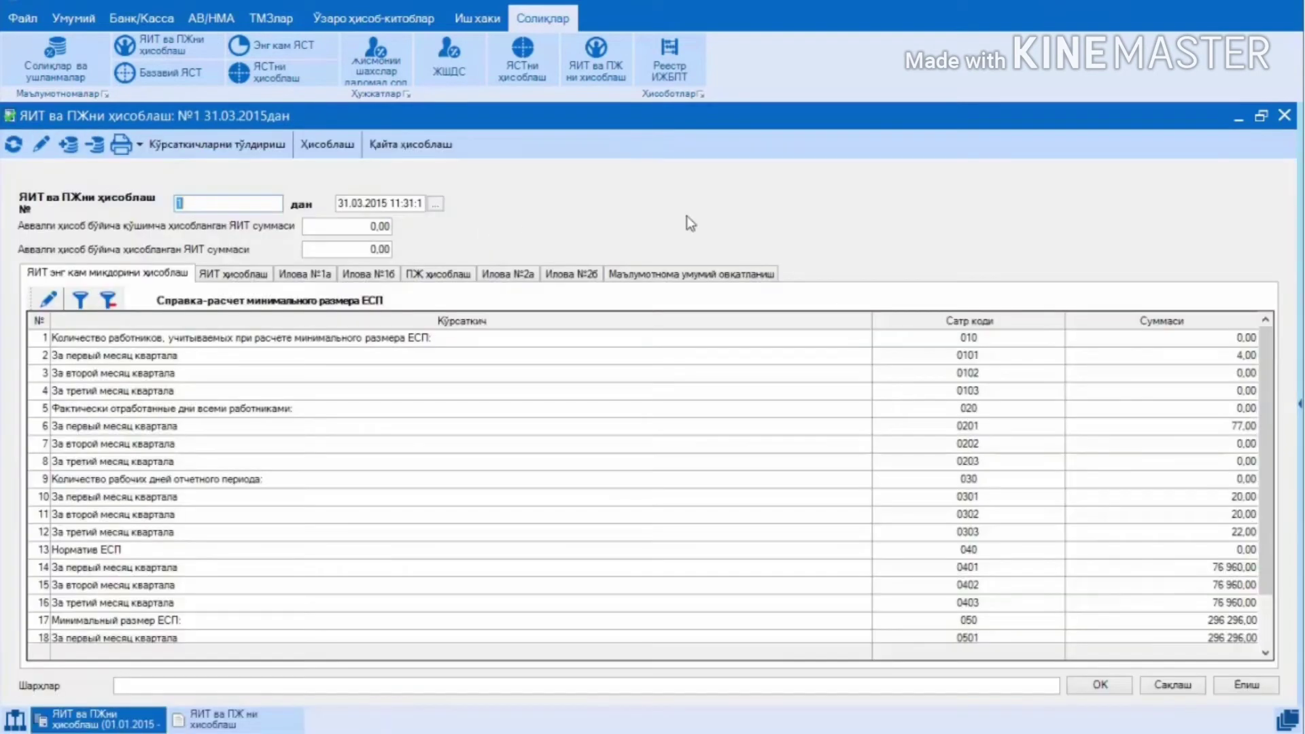
pyautogui.click(731, 274)
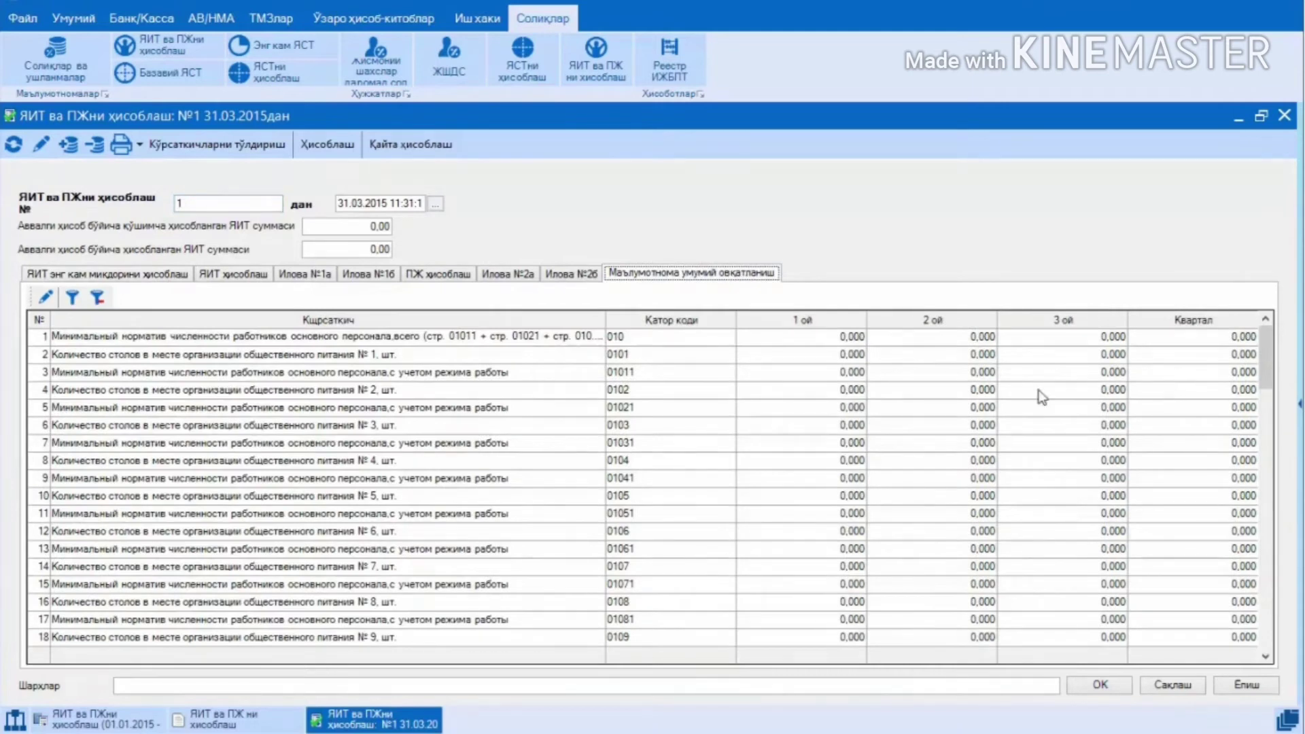
pyautogui.click(1249, 686)
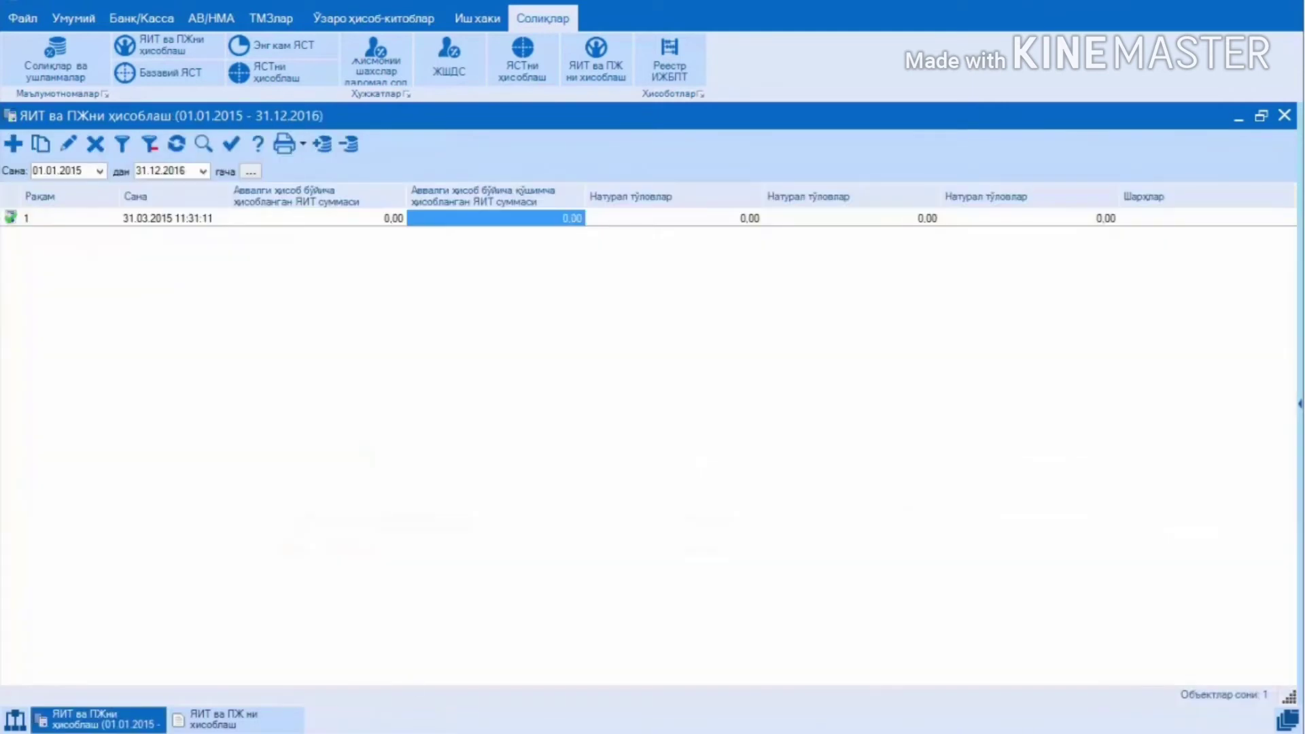
# - Return to the generated report, examine its public catering sheet from row 010 down, and close the report
pyautogui.click(231, 721)
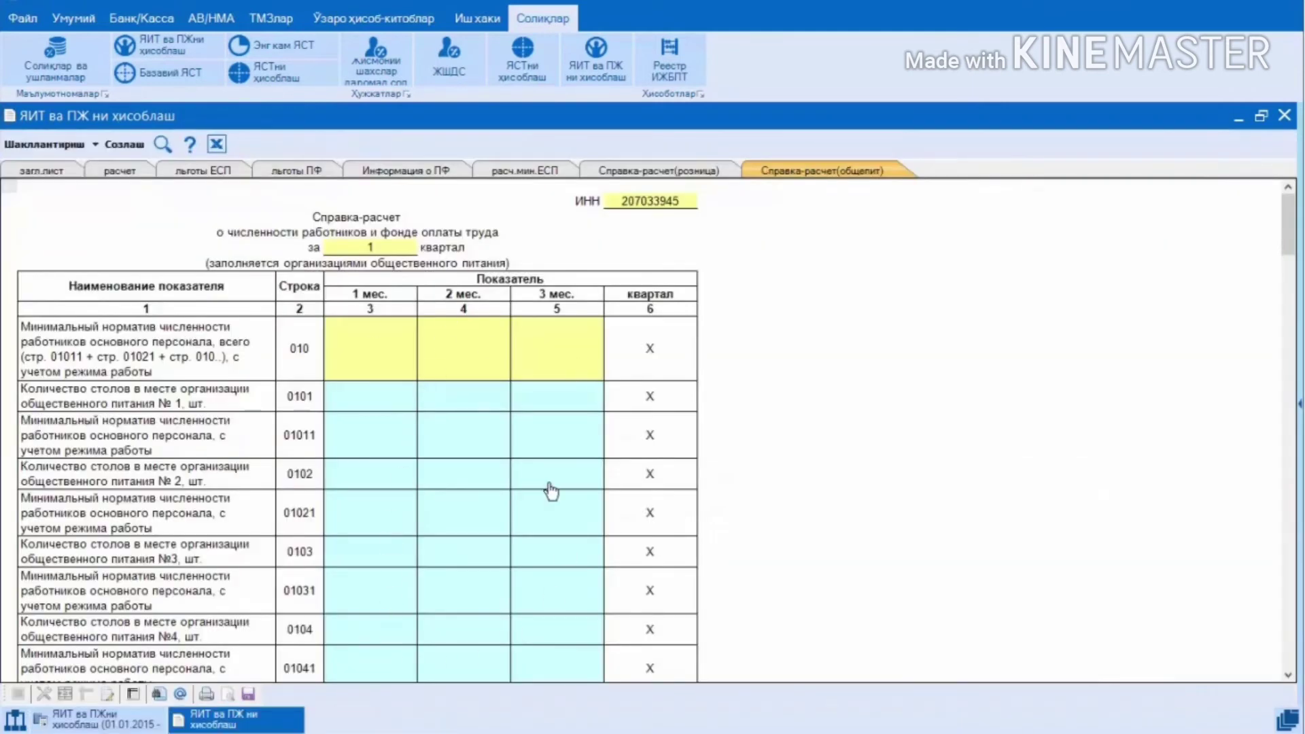
pyautogui.scroll(-2, 421, 540)
pyautogui.scroll(-2, 420, 537)
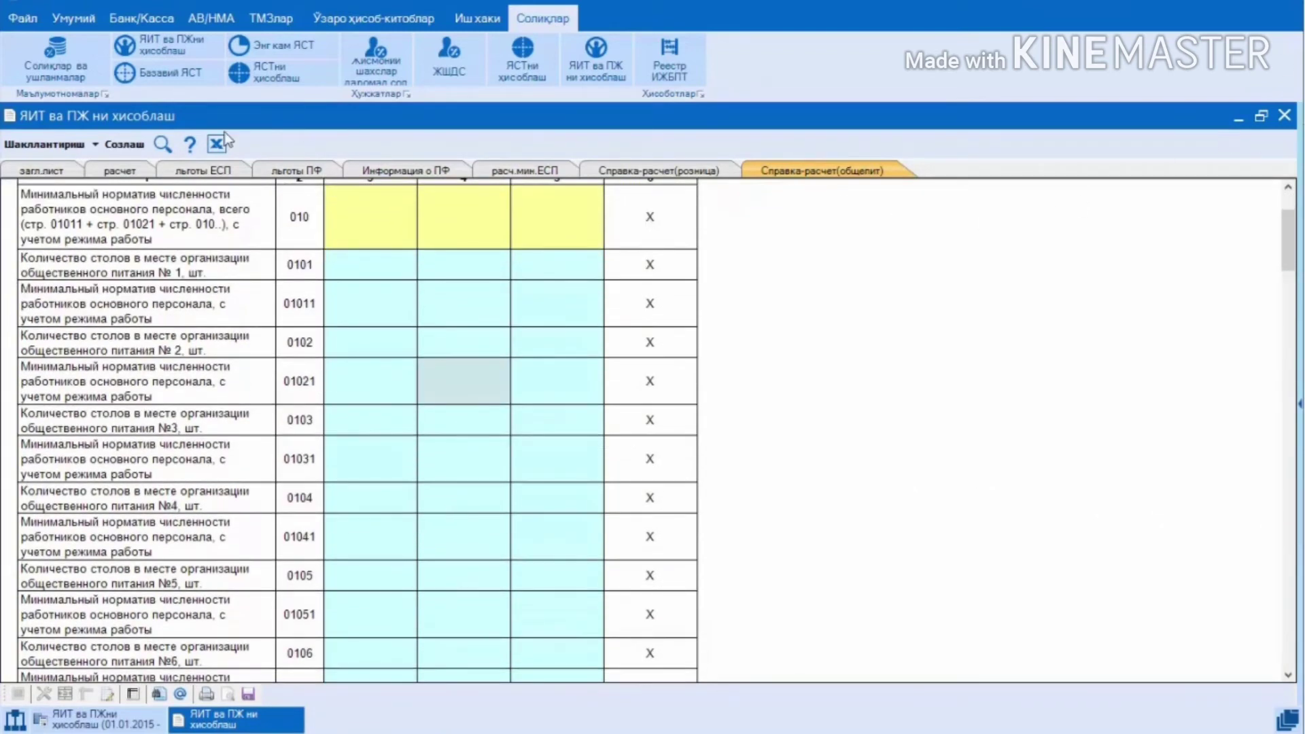
pyautogui.click(1283, 117)
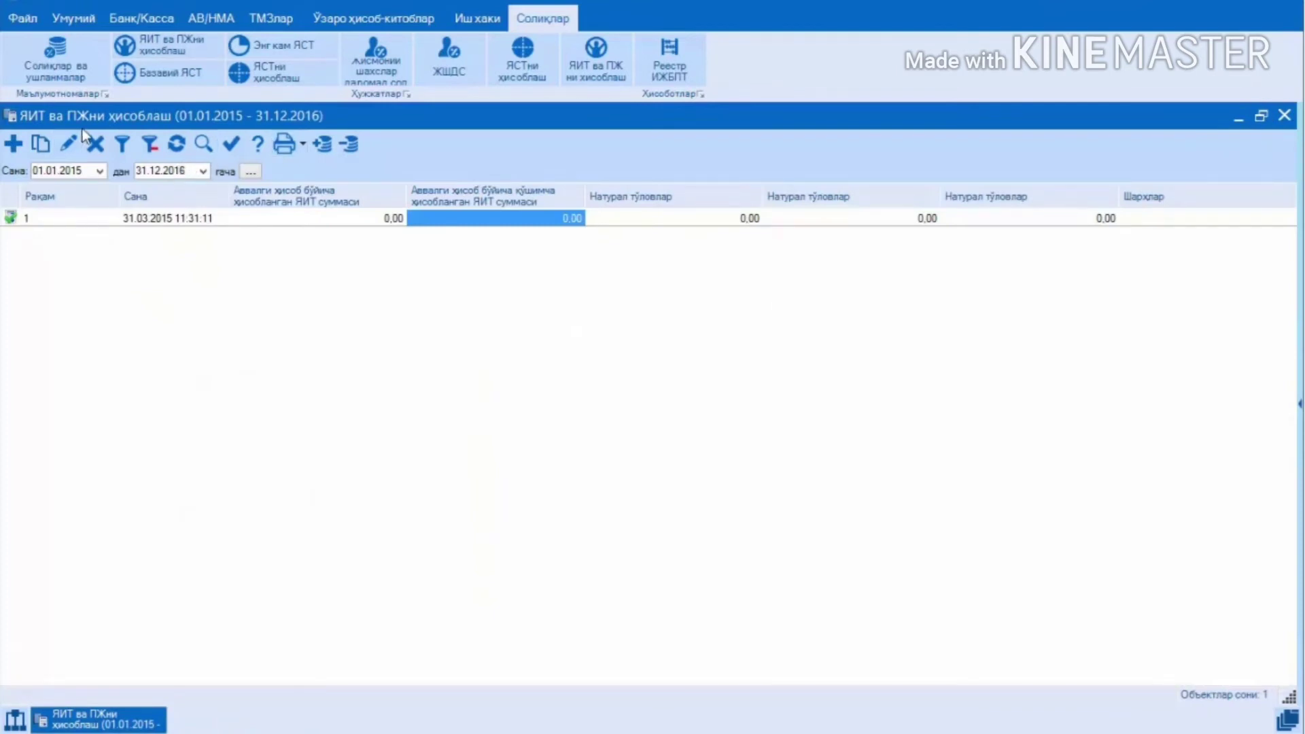
# - Generate the ЯИТ ва ПЖ ни ҳисоблаш report from the journal again and set the period in its settings to 1 квартал 2015 г
pyautogui.click(303, 149)
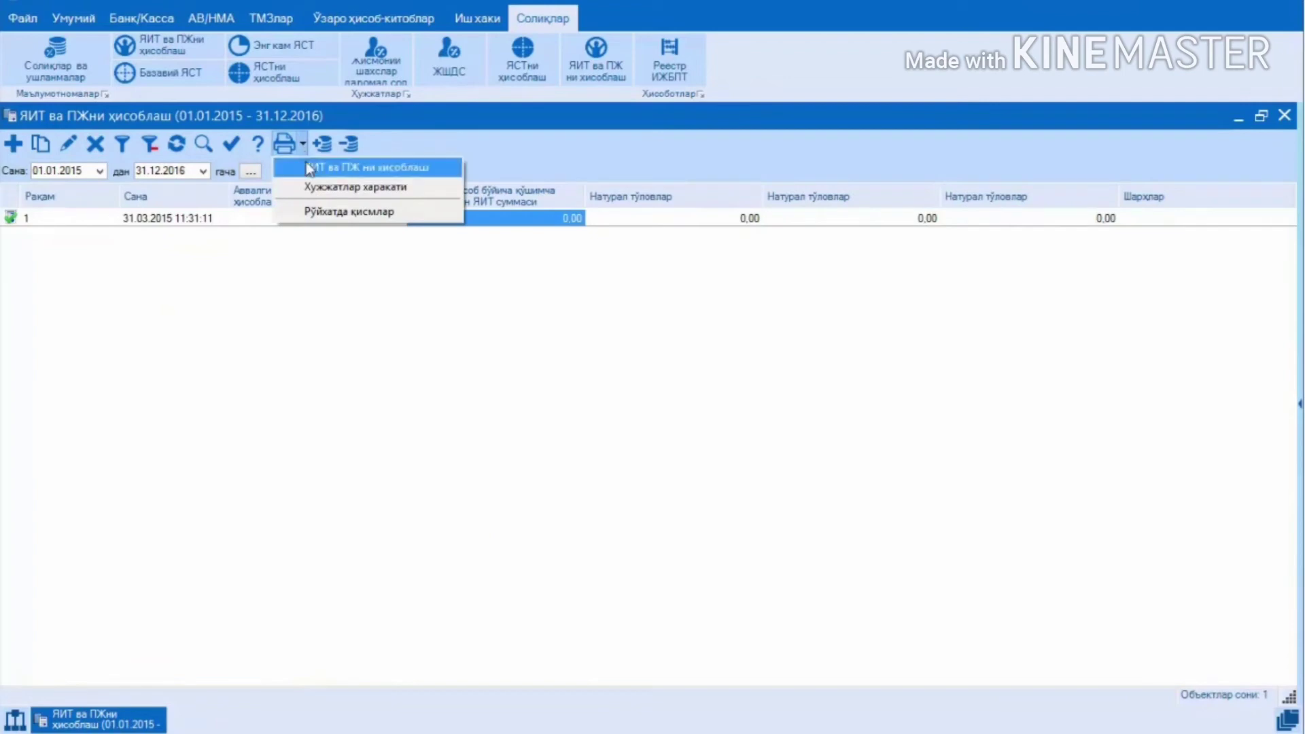
pyautogui.click(305, 165)
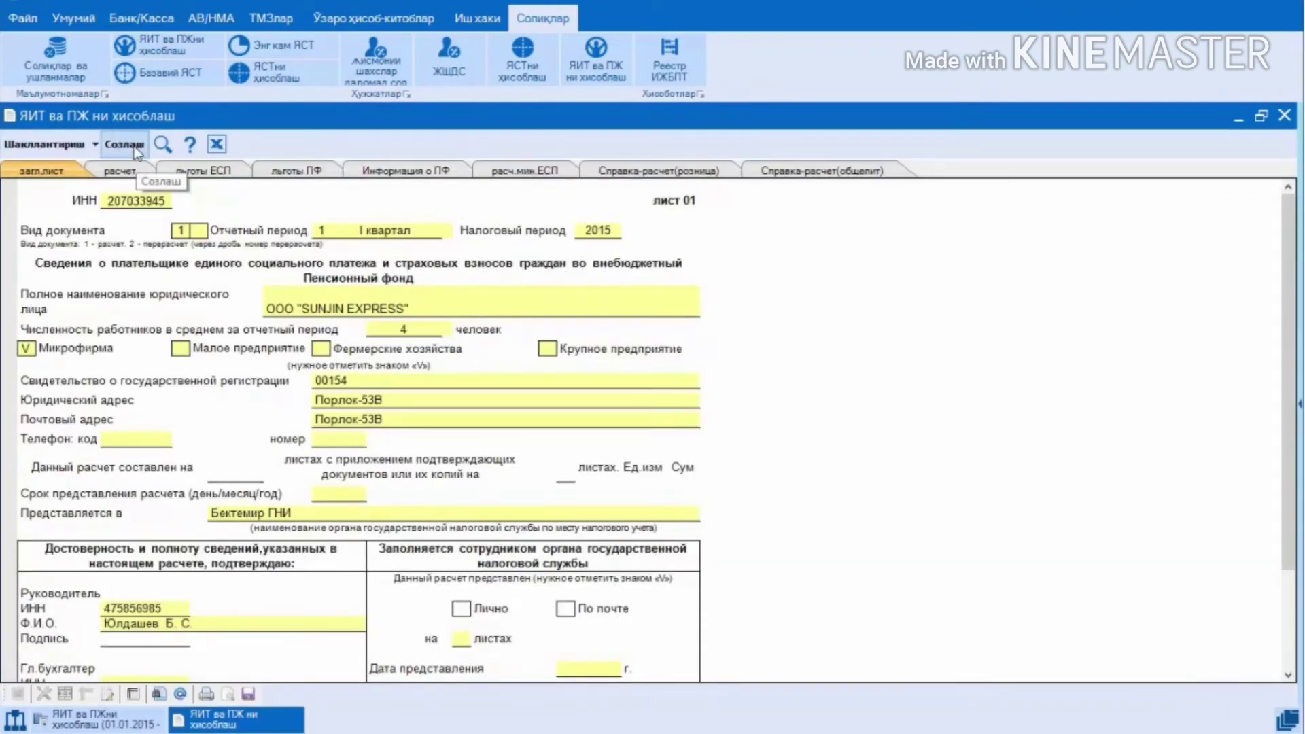
pyautogui.click(133, 145)
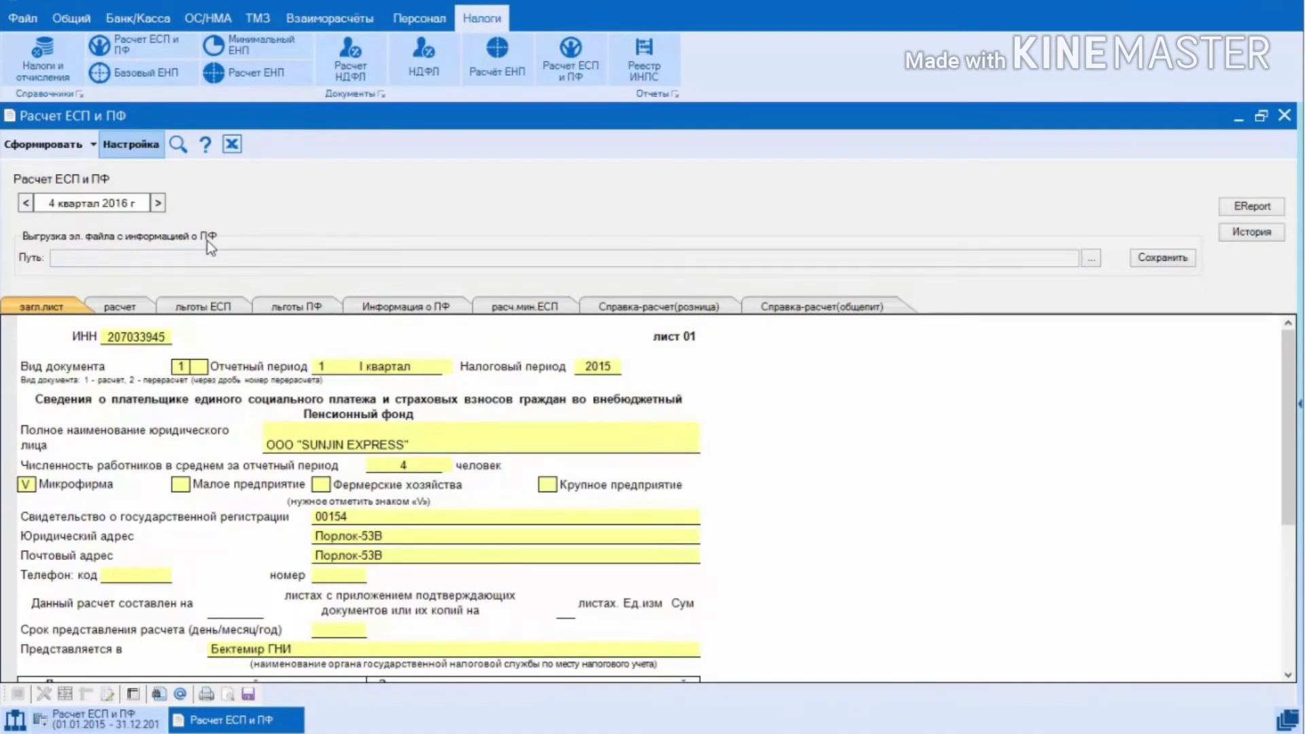
pyautogui.click(26, 202)
pyautogui.click(26, 202)
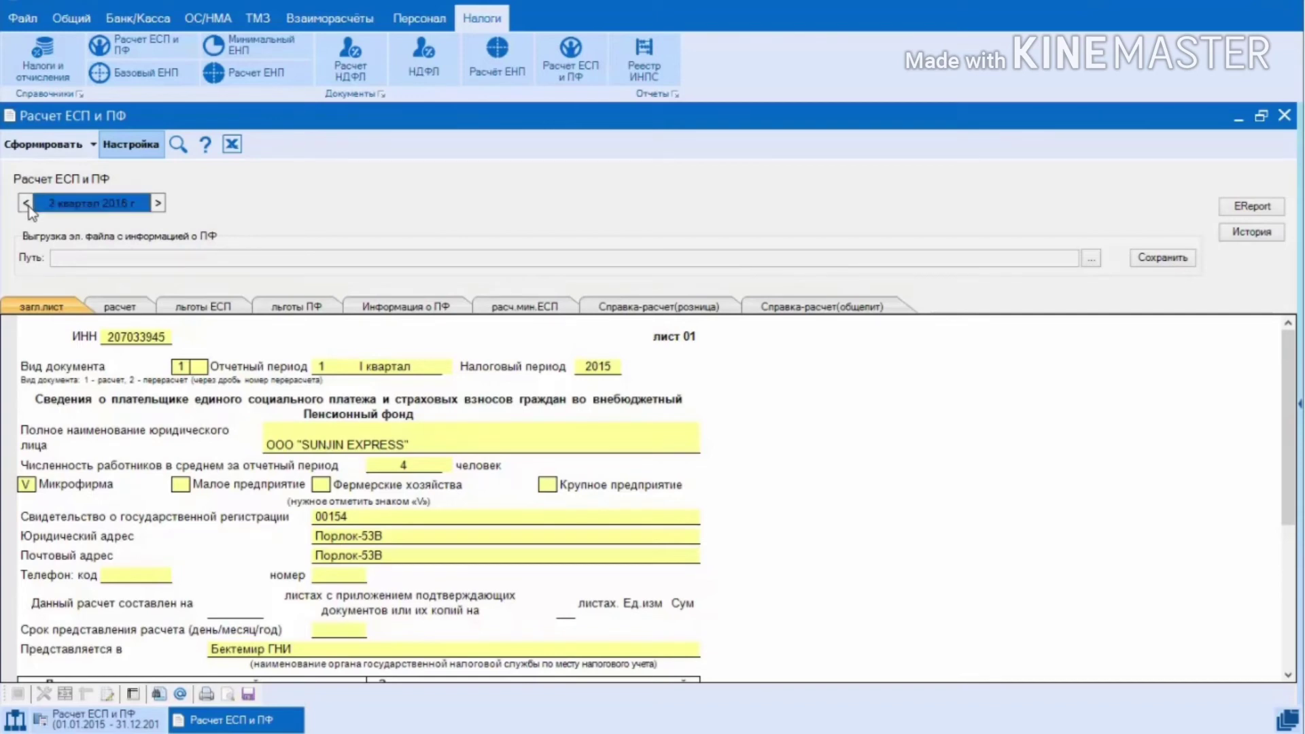
pyautogui.click(156, 204)
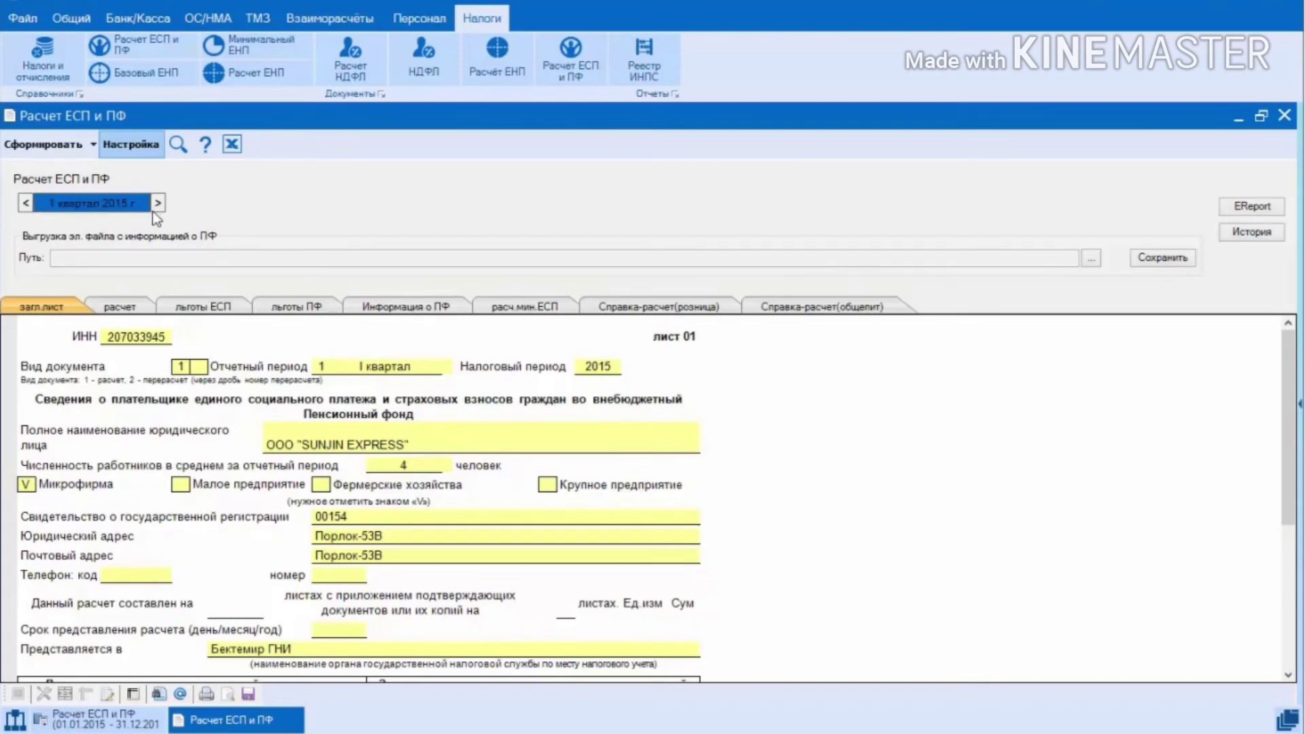
# - Export the pension fund information file to the Desktop folder and dismiss the save notification
pyautogui.click(1091, 264)
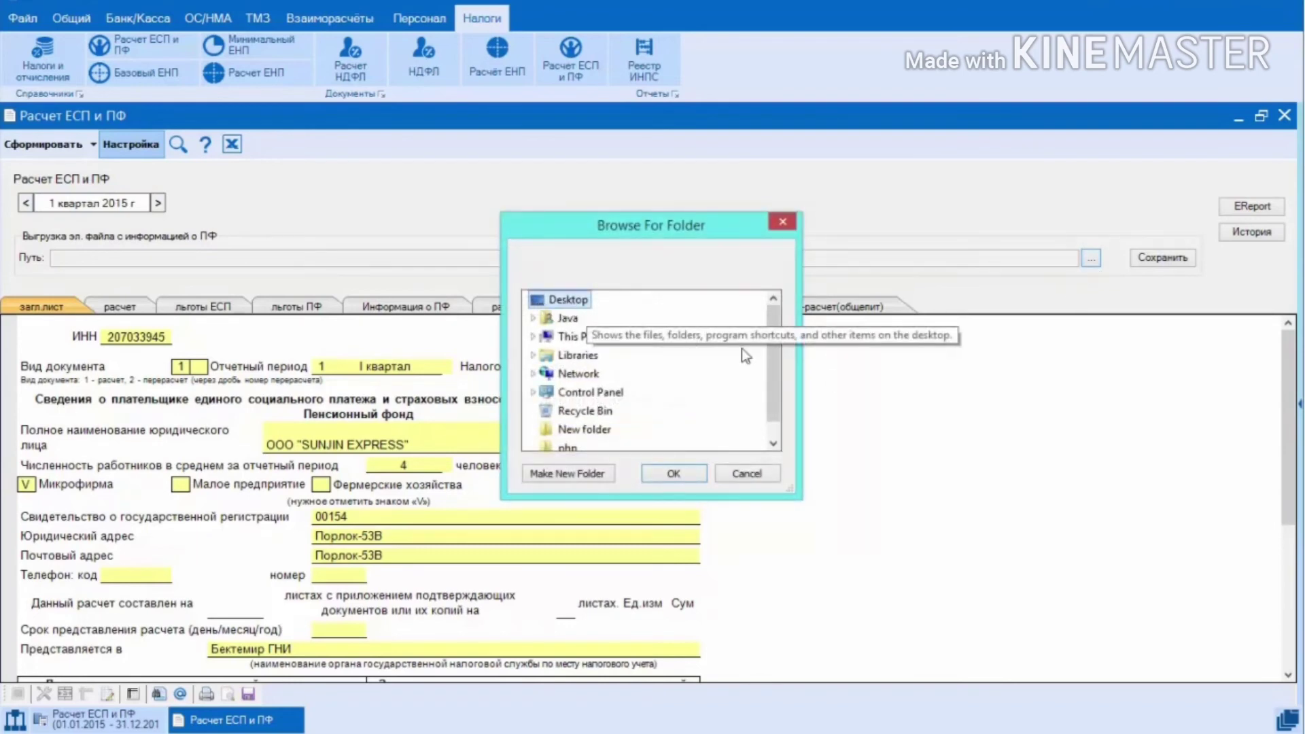
pyautogui.click(680, 474)
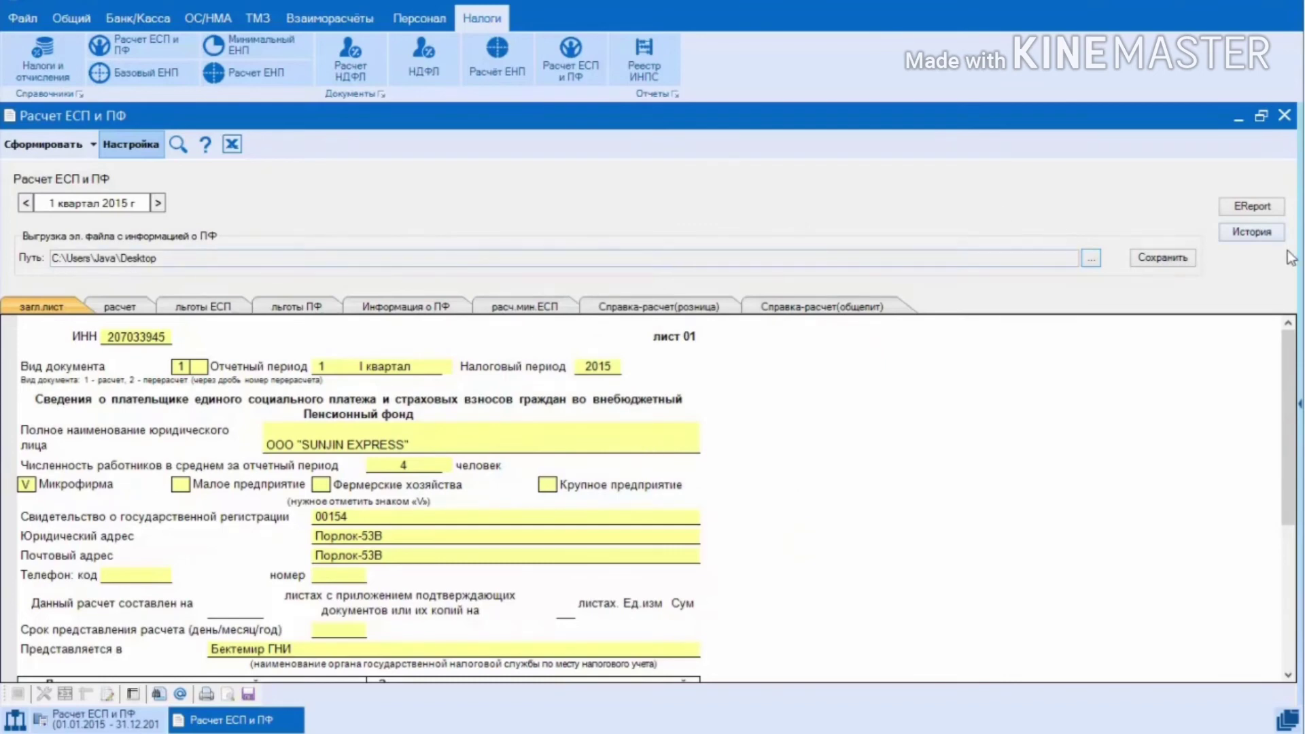
pyautogui.click(1164, 259)
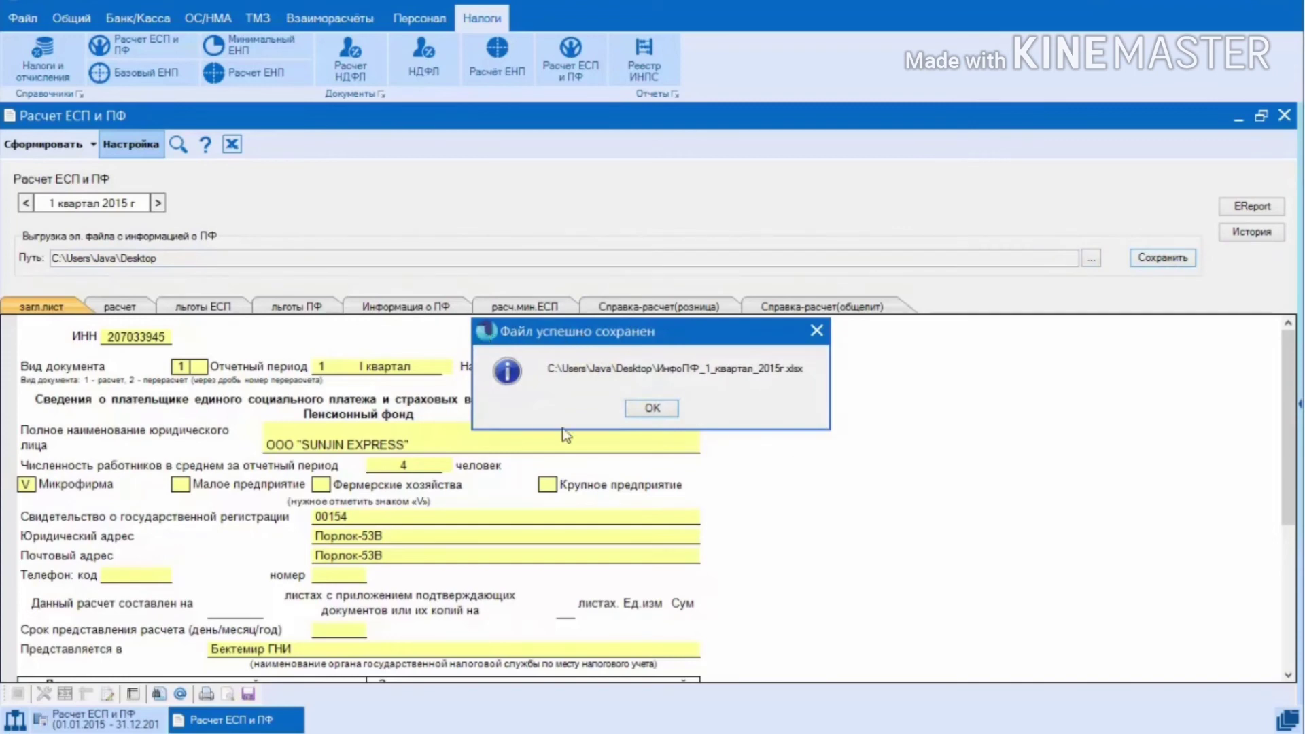
pyautogui.click(653, 408)
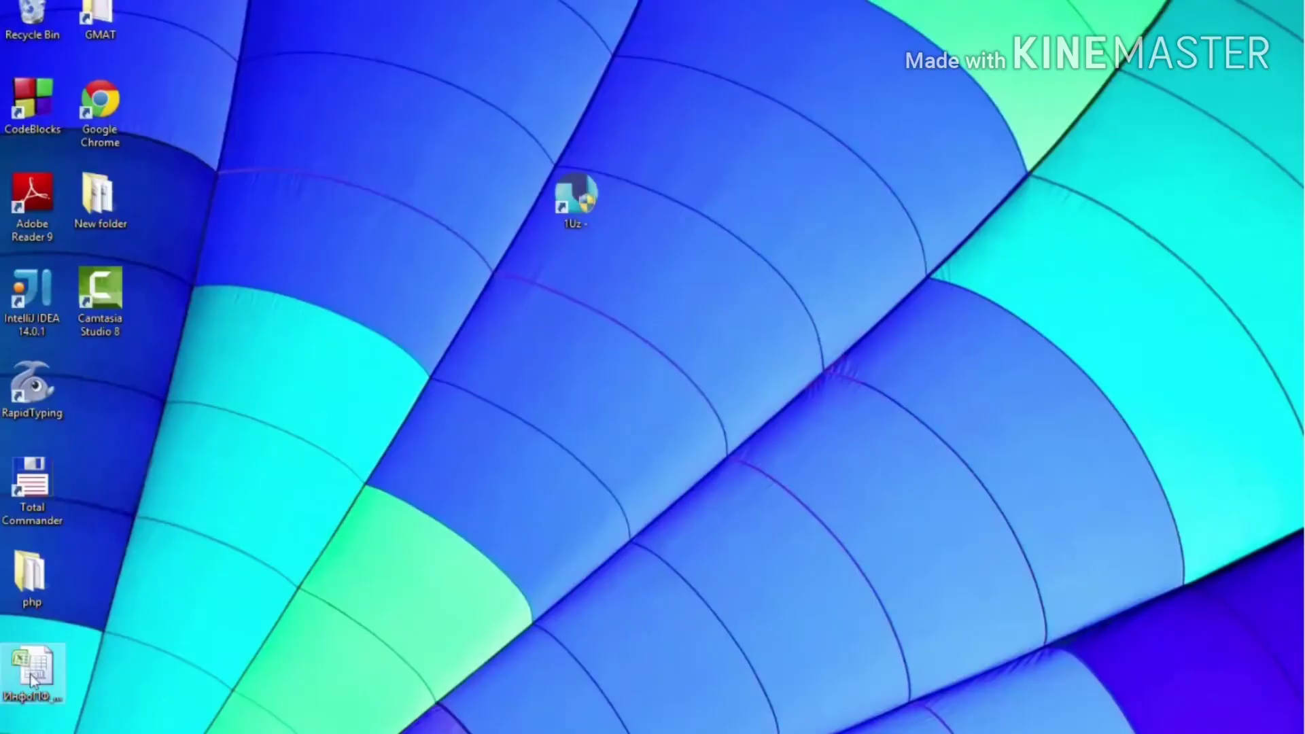
# - Move the exported pension fund file to an empty area of the desktop, review its contributions table in Excel, and close the workbook
pyautogui.moveTo(36, 676); pyautogui.dragTo(341, 369)
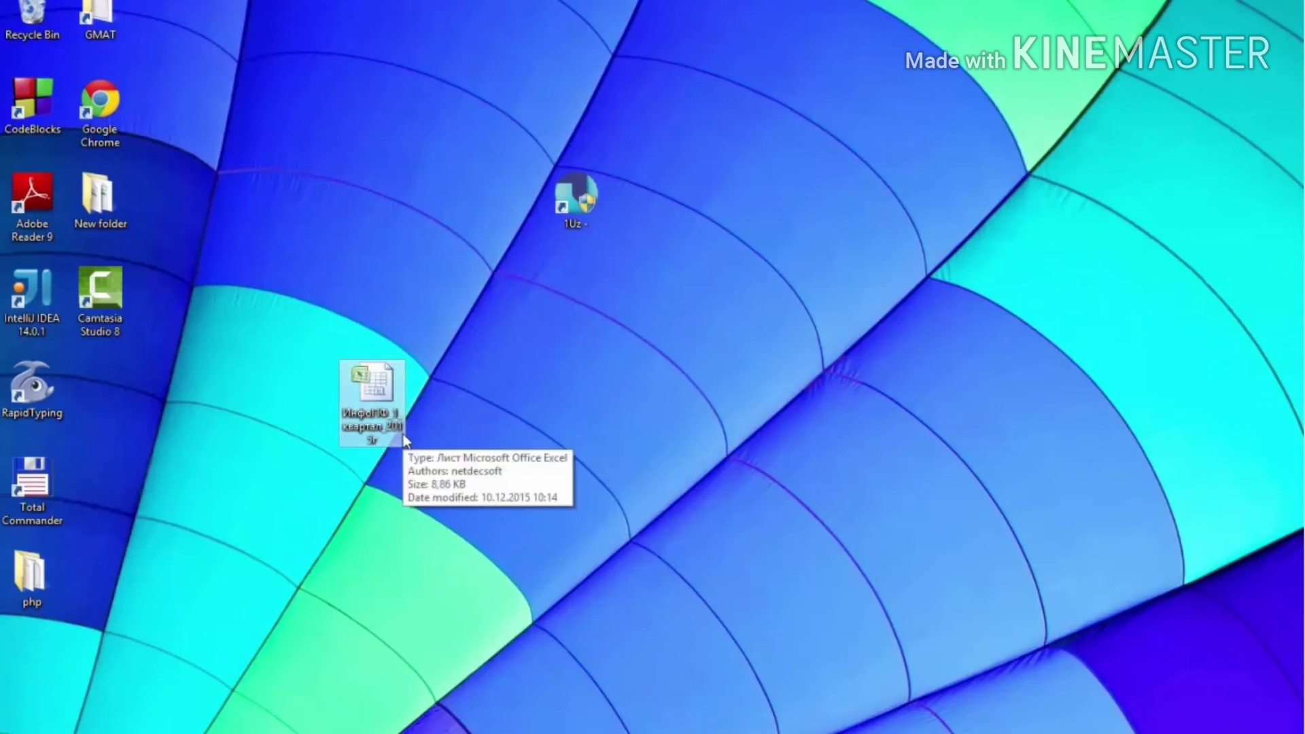
pyautogui.doubleClick(384, 394)
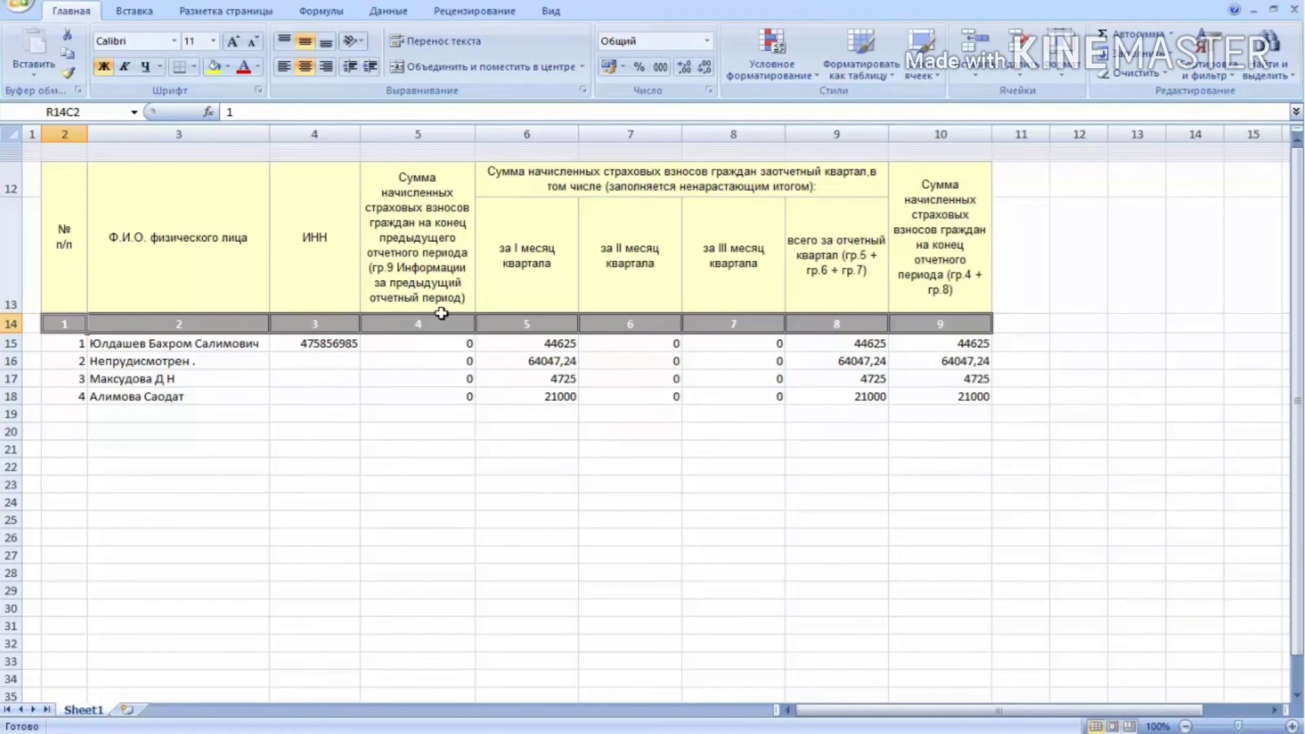
pyautogui.click(1287, 6)
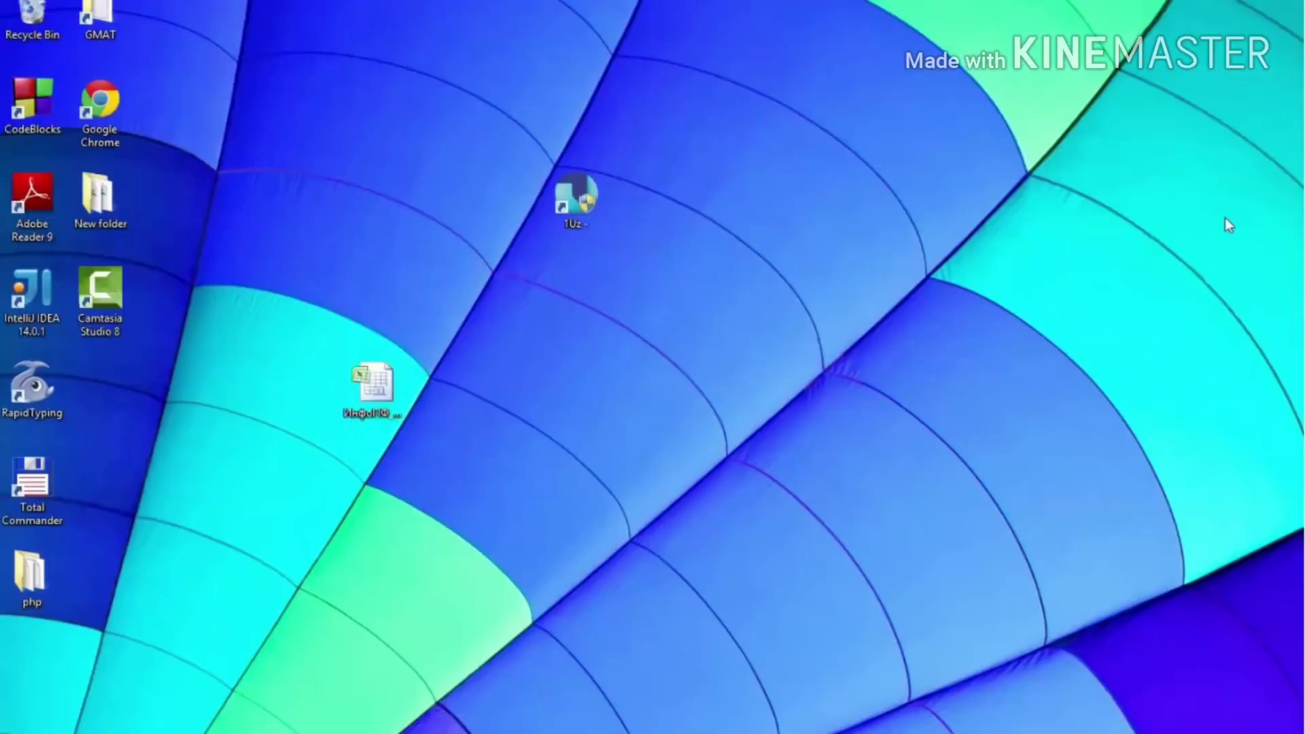